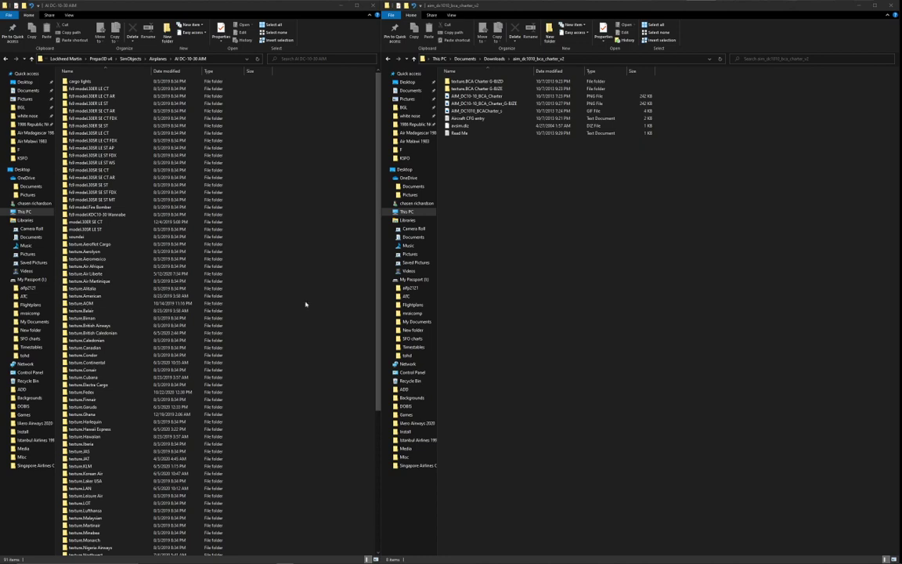
- Preview the AIM_DC10-10_BCA_Charter image in the downloaded repaint folder and close the preview
{"action": "left_click", "coordinate": [487, 270]}
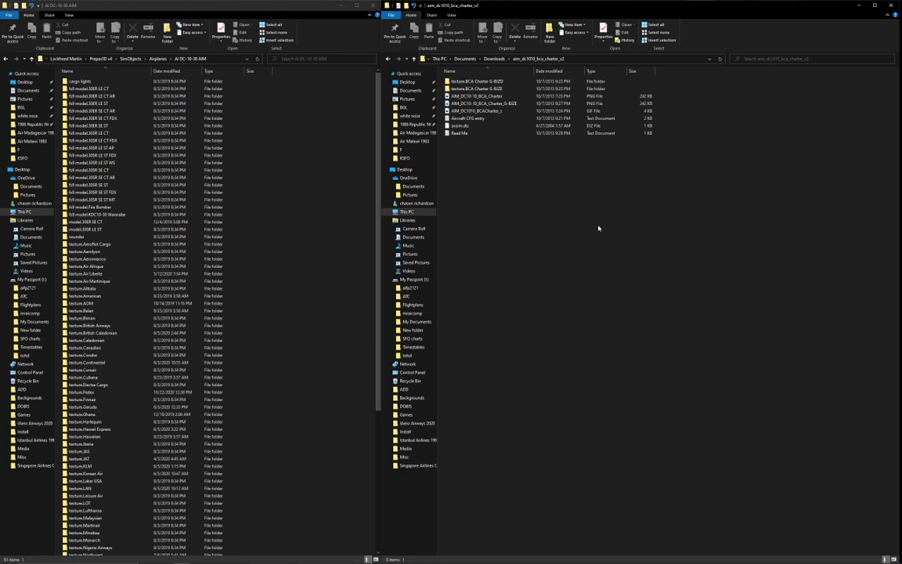
{"action": "left_click", "coordinate": [534, 97]}
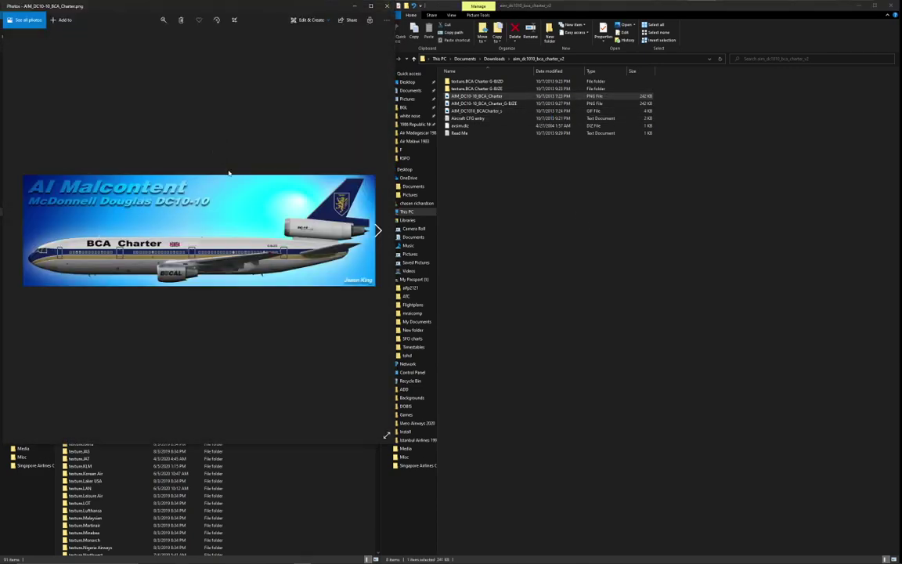
{"action": "left_click", "coordinate": [389, 8]}
{"action": "left_click", "coordinate": [539, 245]}
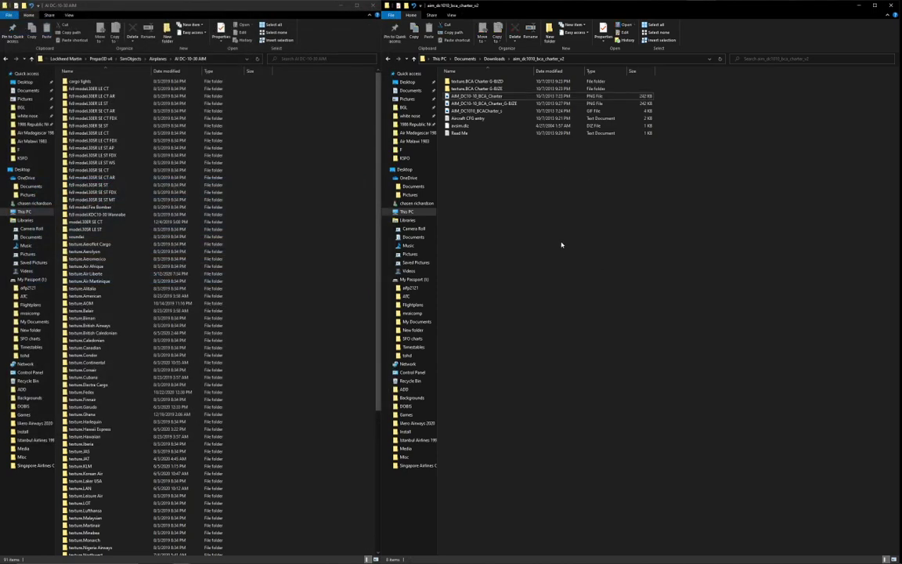
- Open the AI DC-10-10 AIM aircraft folder inside the simulator's Airplanes folder
{"action": "left_click", "coordinate": [159, 59]}
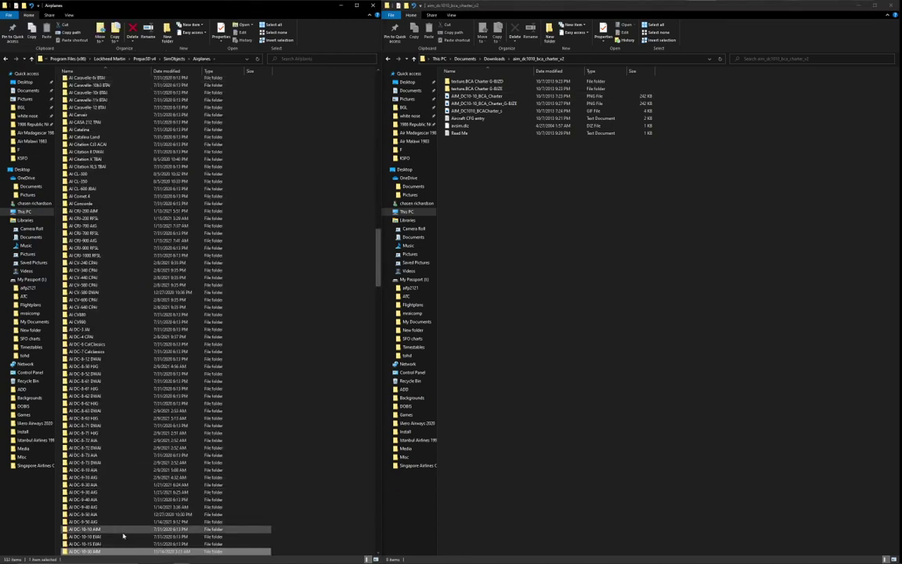
{"action": "double_click", "coordinate": [123, 534]}
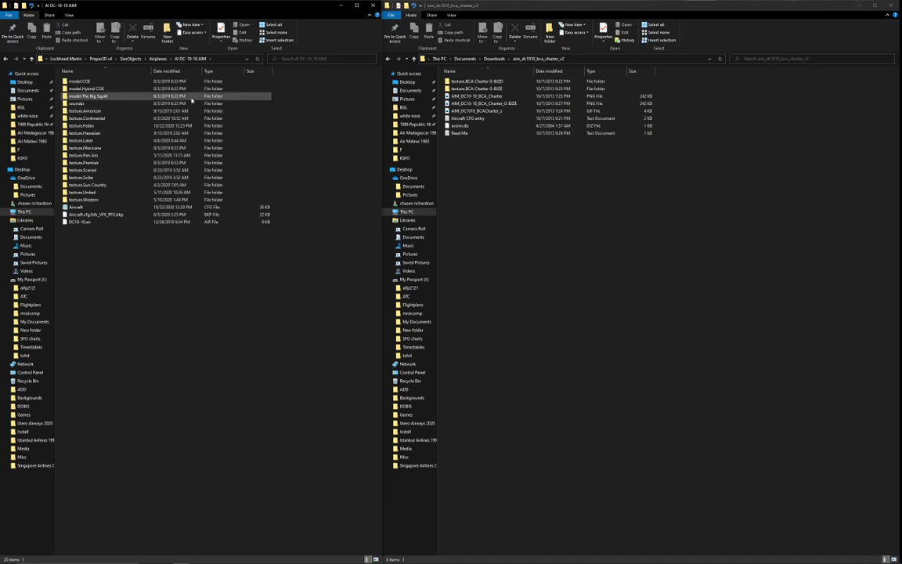
{"action": "left_click", "coordinate": [513, 176]}
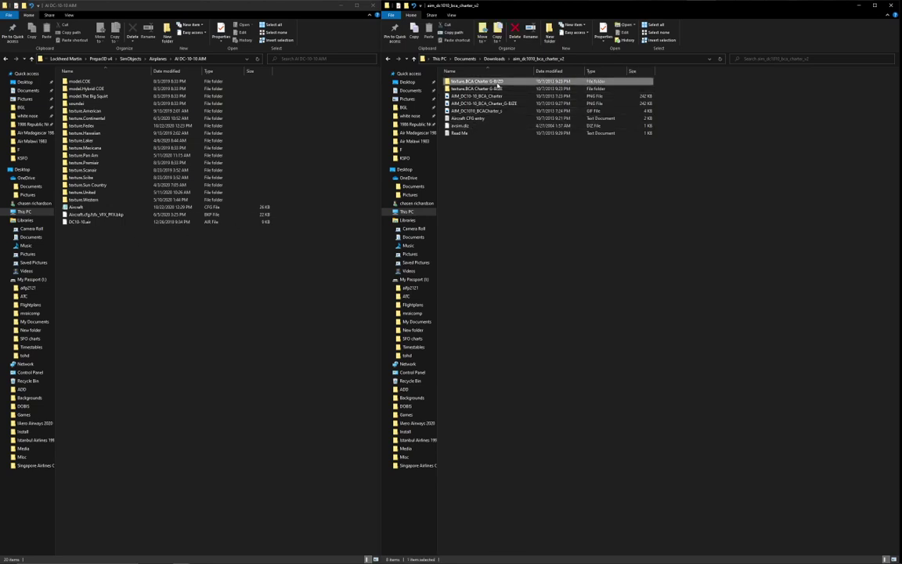
- Open the downloaded texture.BCA Charter G-BIZD folder and the installed texture.American folder to compare their texture files
{"action": "double_click", "coordinate": [489, 81]}
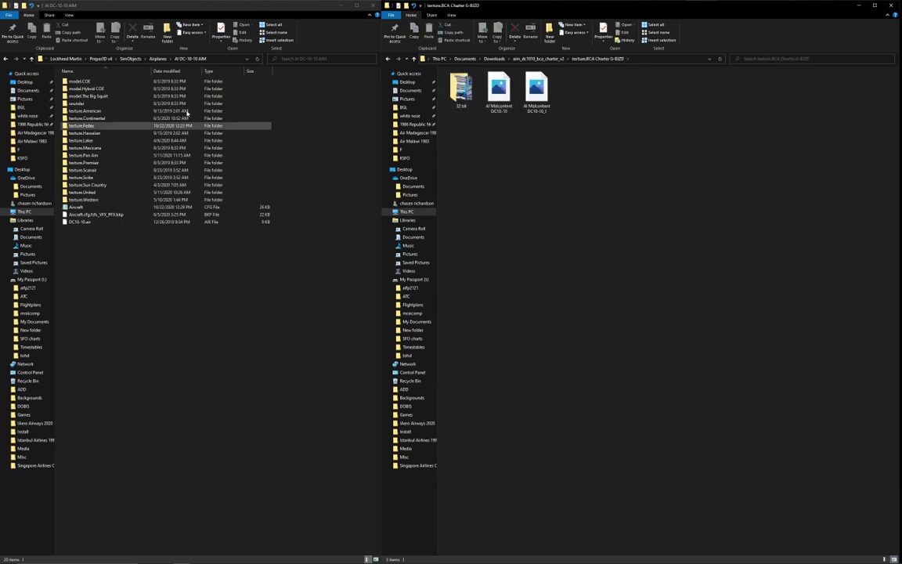
{"action": "double_click", "coordinate": [156, 110]}
{"action": "left_click", "coordinate": [132, 103]}
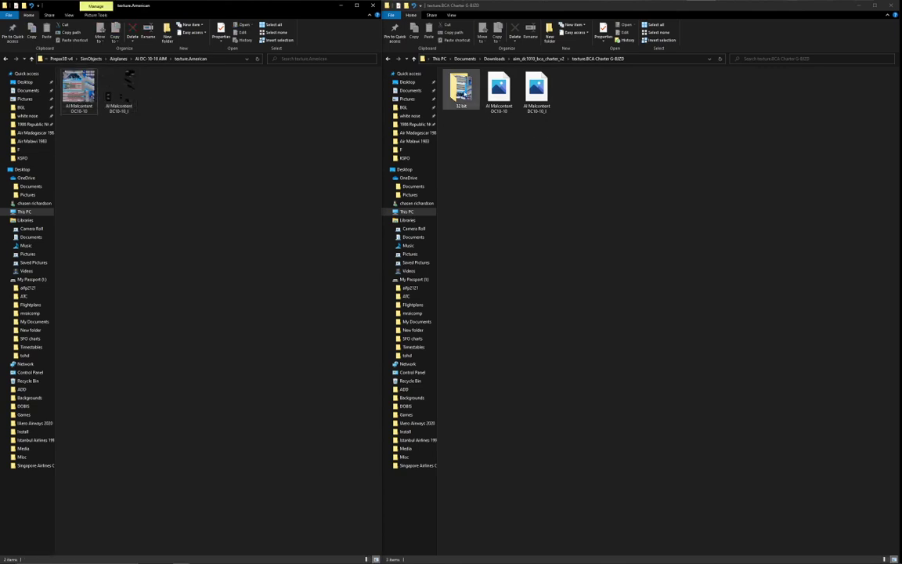
- Delete the 32 bit folder from the downloaded texture.BCA Charter G-BIZD folder
{"action": "right_click", "coordinate": [462, 90]}
{"action": "left_click", "coordinate": [498, 276]}
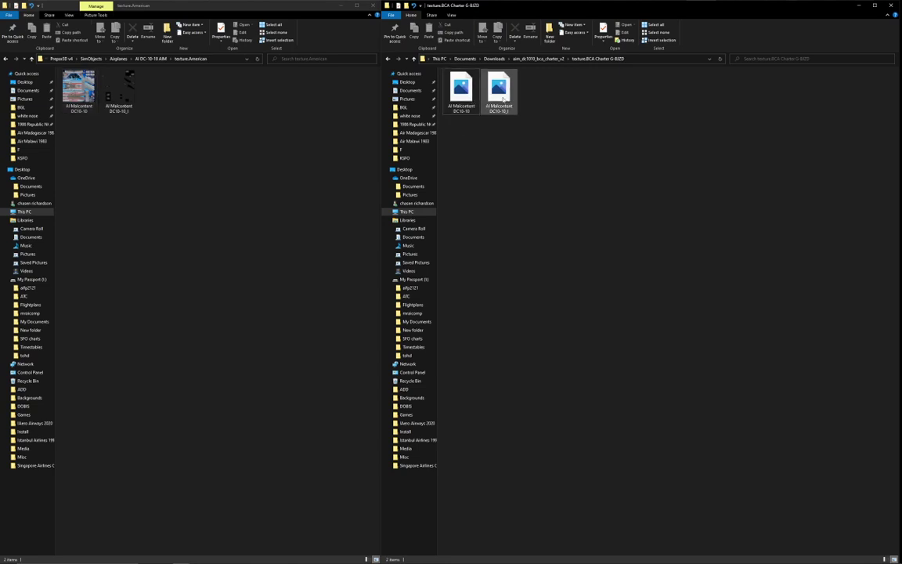
{"action": "left_click", "coordinate": [503, 97]}
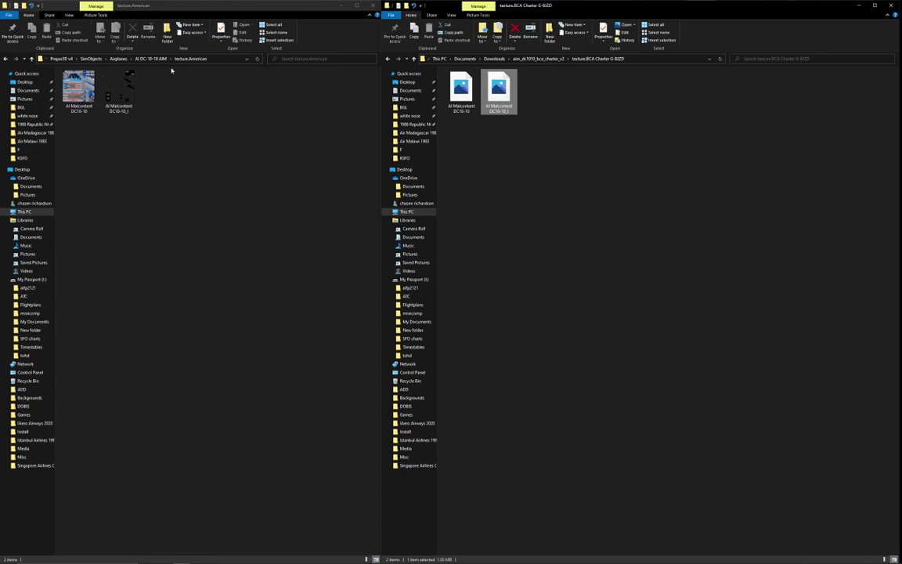
- Create a folder named texture.BCA Charter in AI DC-10-10 AIM, reusing the base name of the downloaded texture folder
{"action": "left_click", "coordinate": [148, 59]}
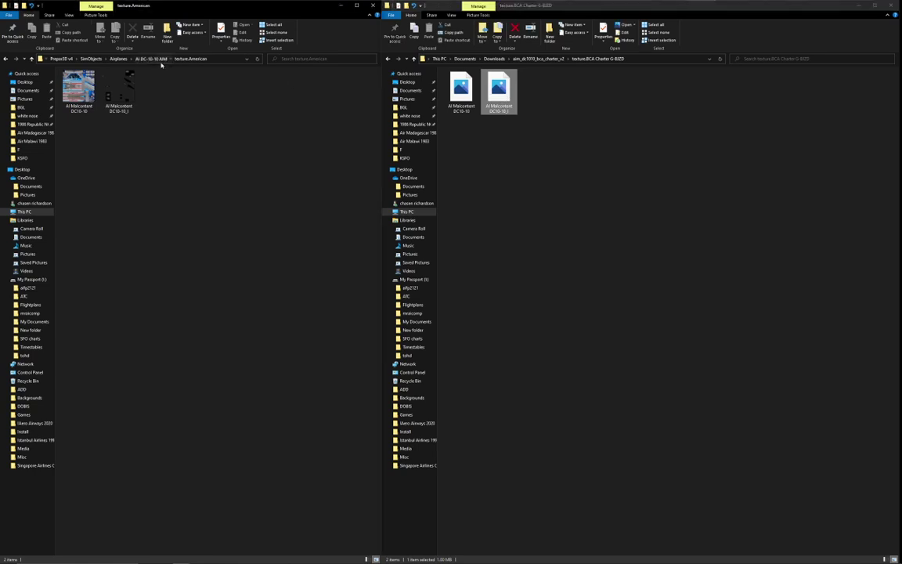
{"action": "left_click", "coordinate": [546, 60]}
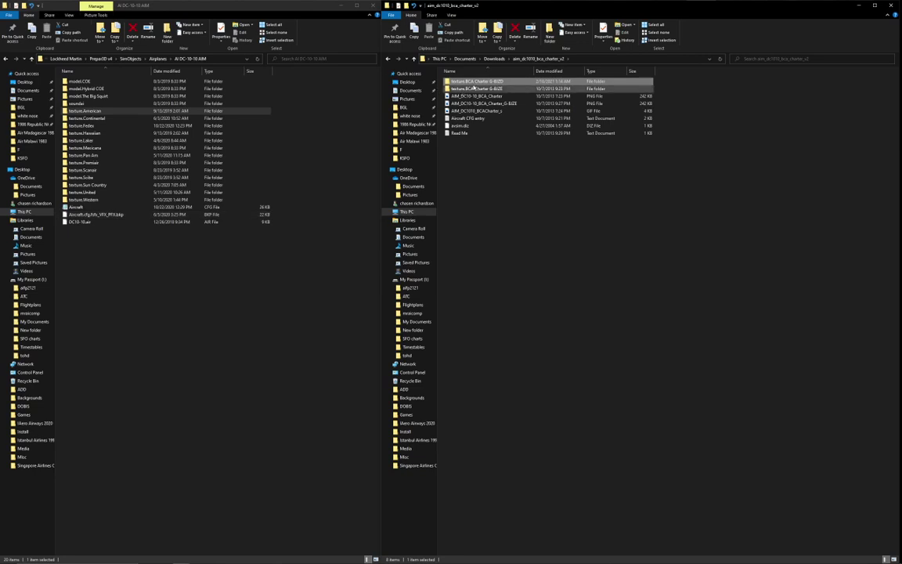
{"action": "right_click", "coordinate": [474, 83]}
{"action": "left_click", "coordinate": [481, 271]}
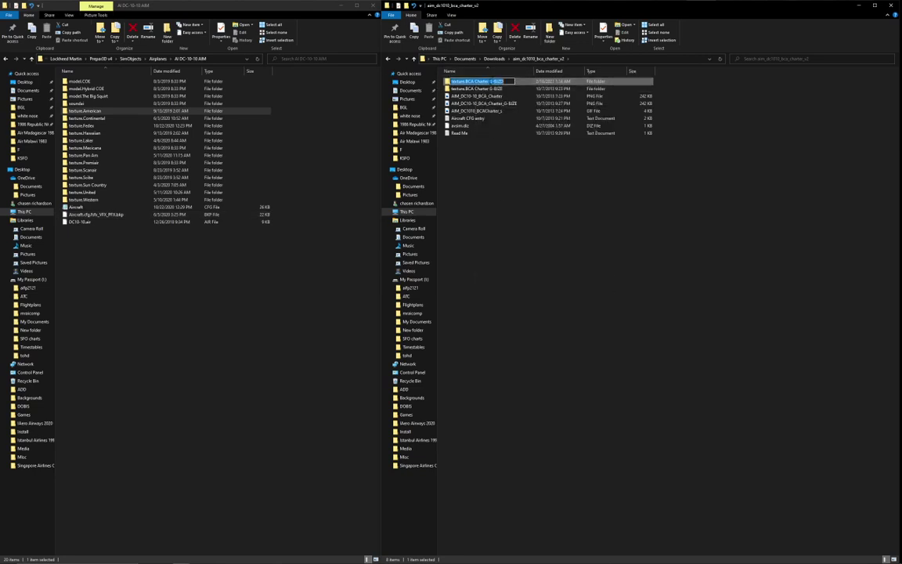
{"action": "right_click", "coordinate": [202, 238]}
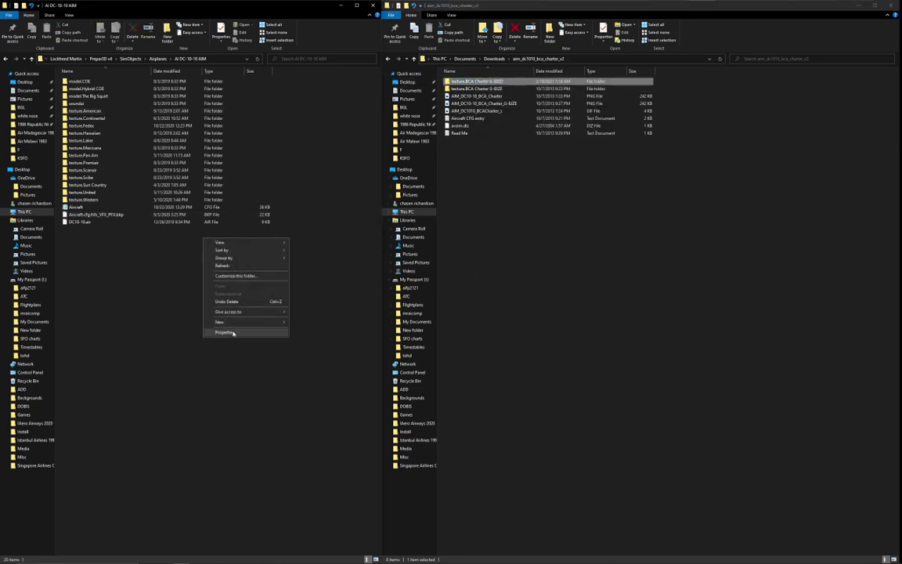
{"action": "mouse_move", "coordinate": [235, 324]}
{"action": "left_click", "coordinate": [306, 321]}
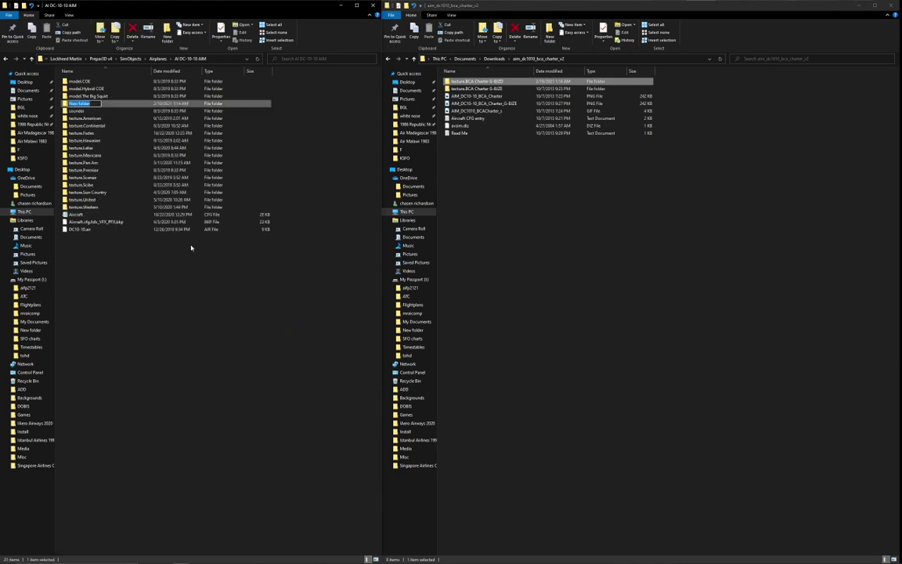
{"action": "type", "text": "texture.BCA Charter"}
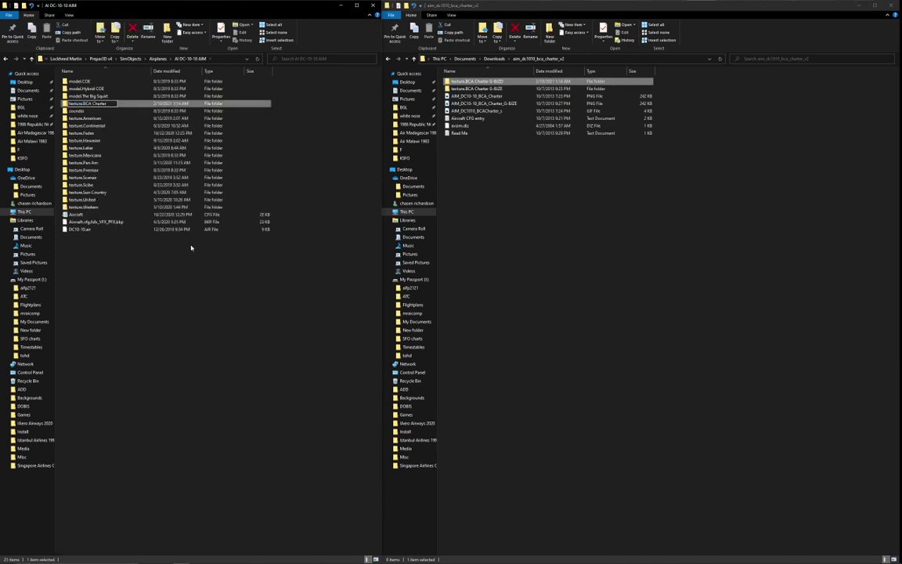
{"action": "left_click", "coordinate": [191, 247]}
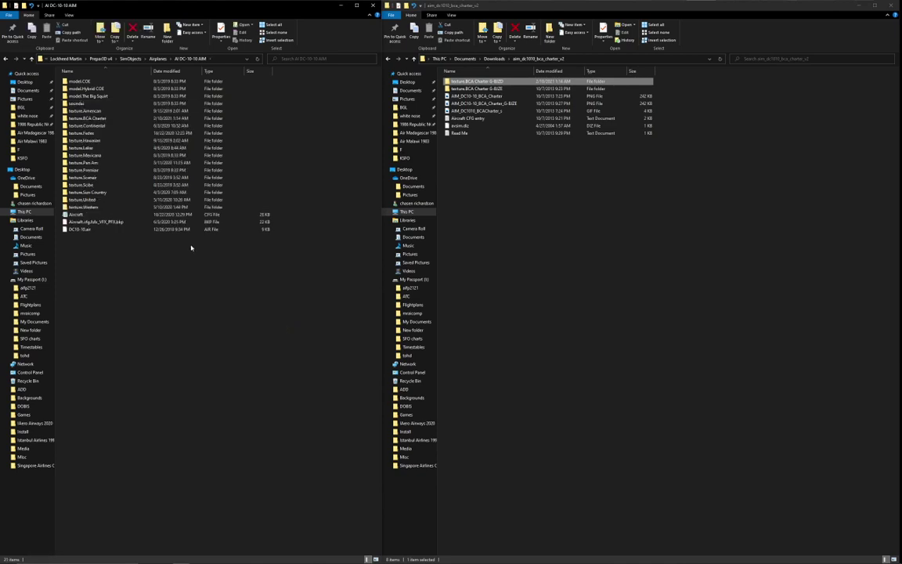
- Open the new texture.BCA Charter folder and rename the downloaded texture.BCA Charter G-BIZD folder as G-BIZD
{"action": "double_click", "coordinate": [130, 122]}
{"action": "right_click", "coordinate": [499, 82]}
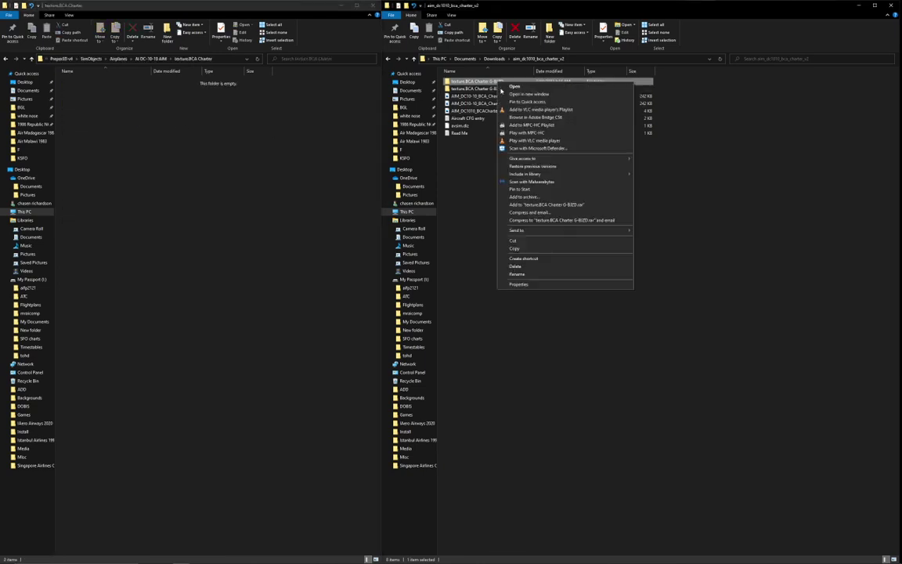
{"action": "left_click", "coordinate": [546, 274]}
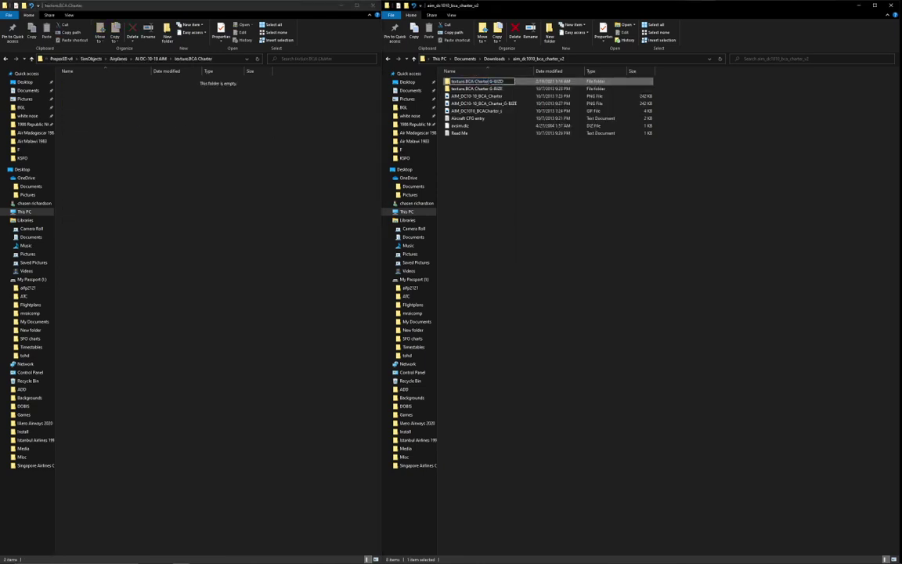
{"action": "type", "text": "G-BIZD"}
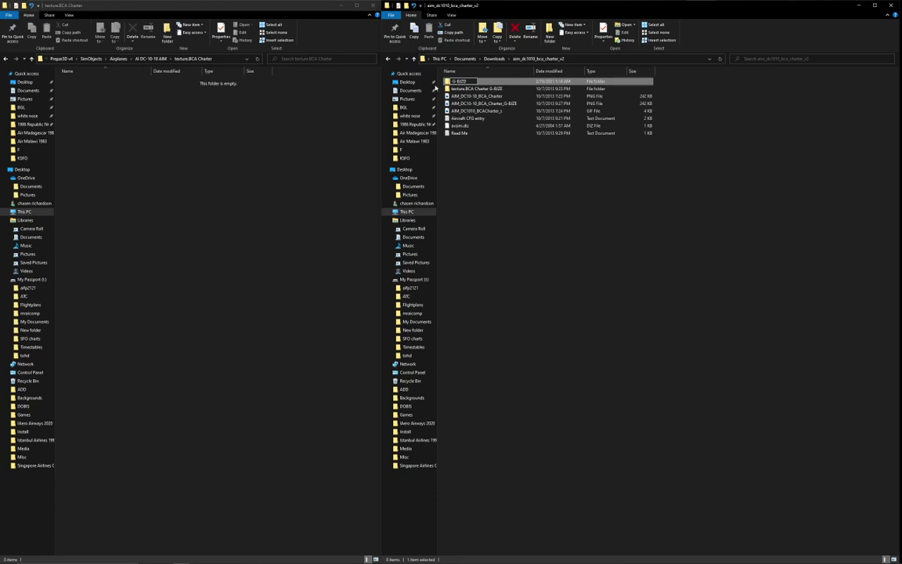
{"action": "key", "text": "Return"}
- Rename the downloaded texture.BCA Charter G-BIZE folder as G-BIZE
{"action": "right_click", "coordinate": [462, 83]}
{"action": "left_click", "coordinate": [495, 276]}
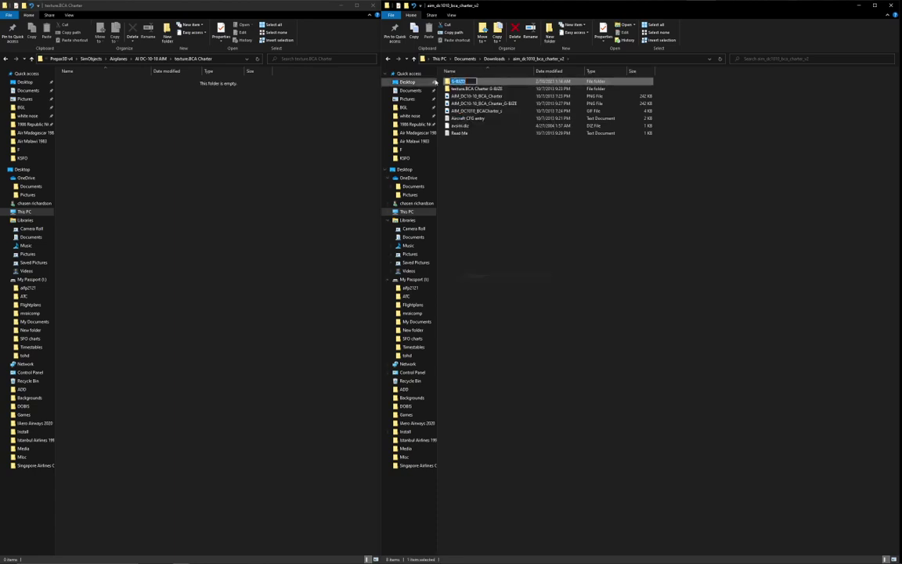
{"action": "left_click", "coordinate": [479, 89]}
{"action": "right_click", "coordinate": [483, 90]}
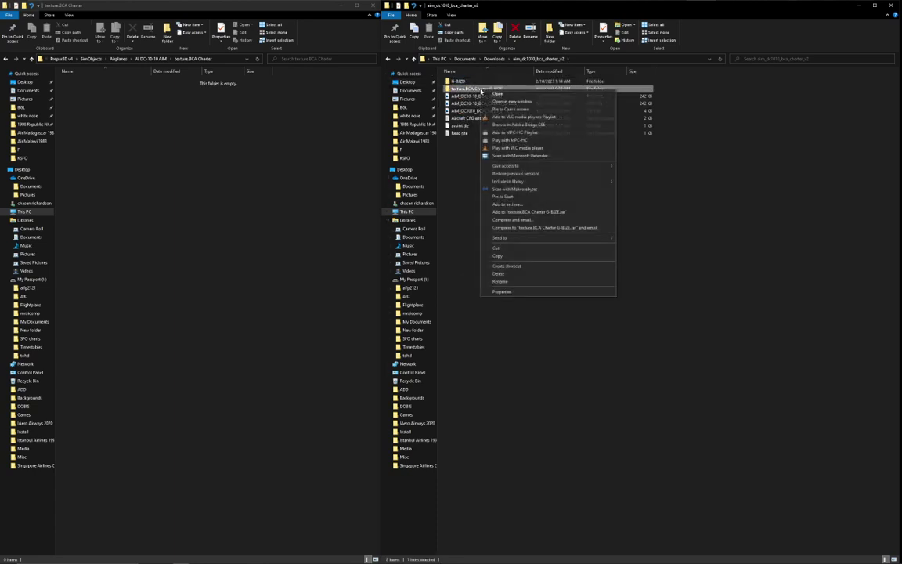
{"action": "left_click", "coordinate": [537, 281]}
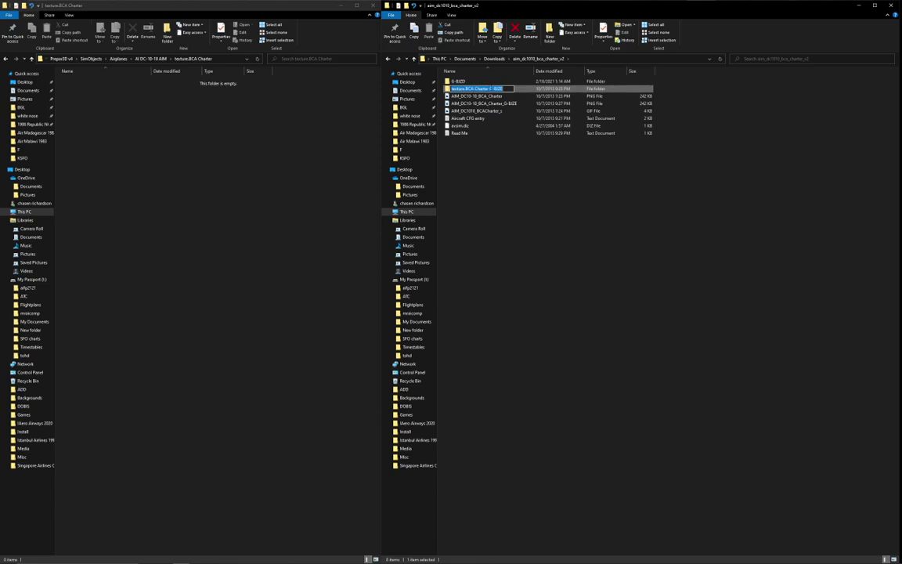
{"action": "type", "text": "G-BIZE"}
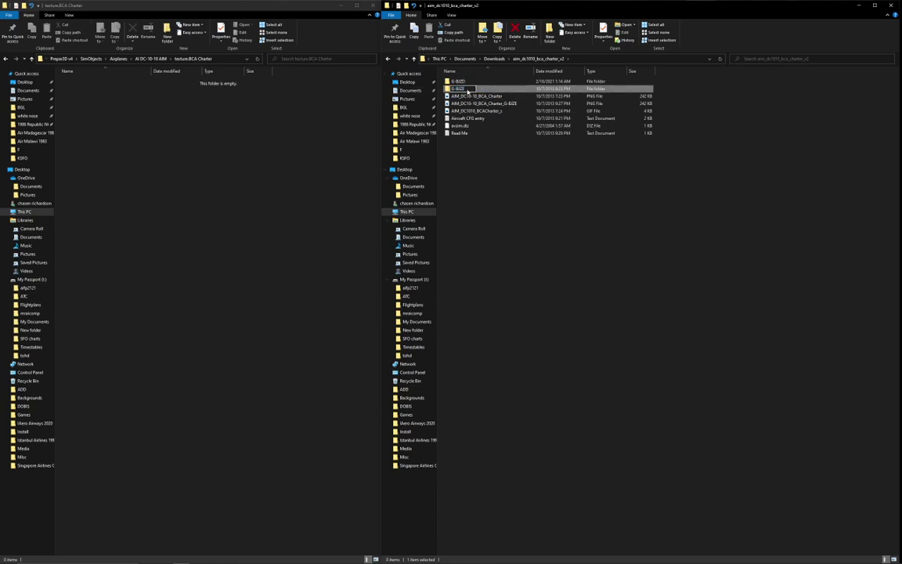
{"action": "key", "text": "Return"}
- Move the G-BIZD and G-BIZE folders into the installed texture.BCA Charter folder
{"action": "left_click", "coordinate": [458, 81], "text": "shift"}
{"action": "left_click_drag", "start_coordinate": [458, 81], "coordinate": [285, 129]}
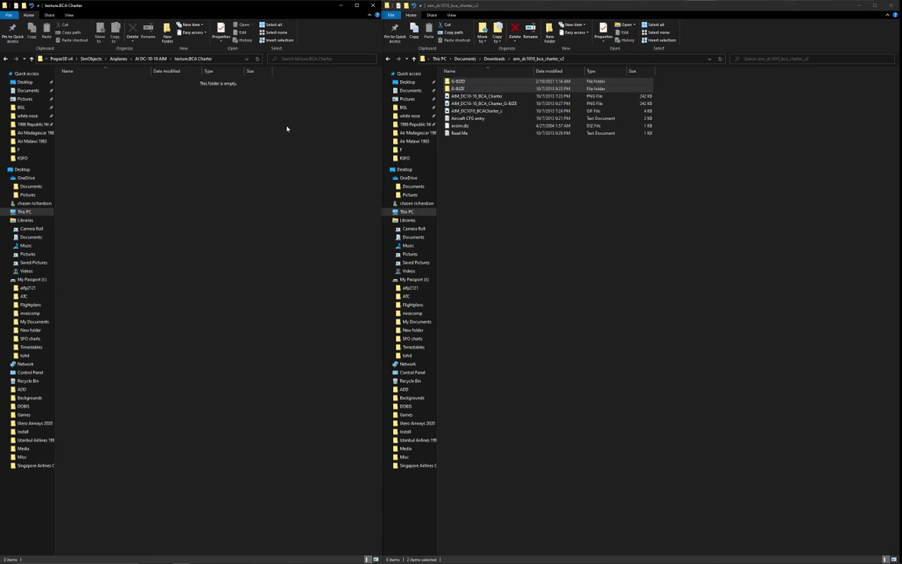
{"action": "left_click", "coordinate": [110, 154]}
- Load AI Malcontent DC10-10_t from the G-BIZD folder into DXTBmp and flip the image and its alpha
{"action": "double_click", "coordinate": [86, 82]}
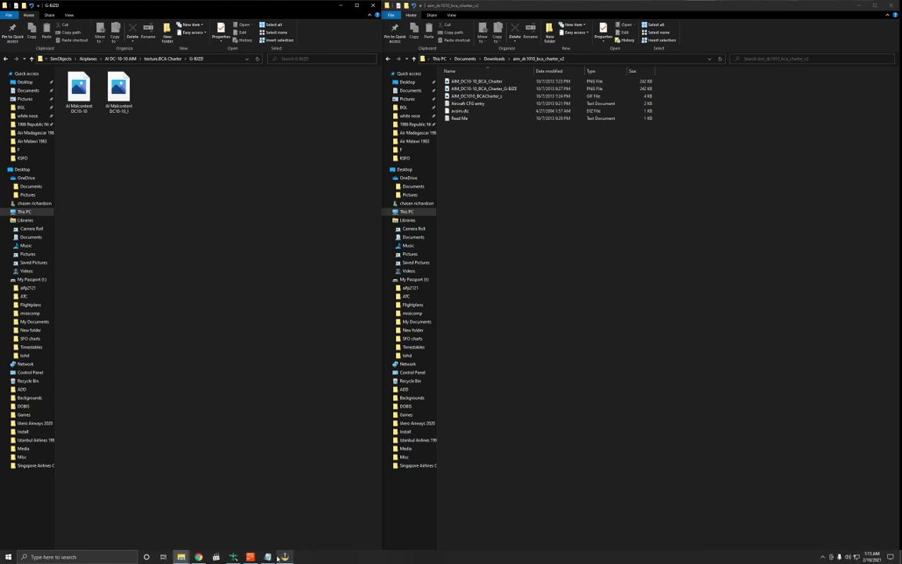
{"action": "left_click", "coordinate": [234, 556]}
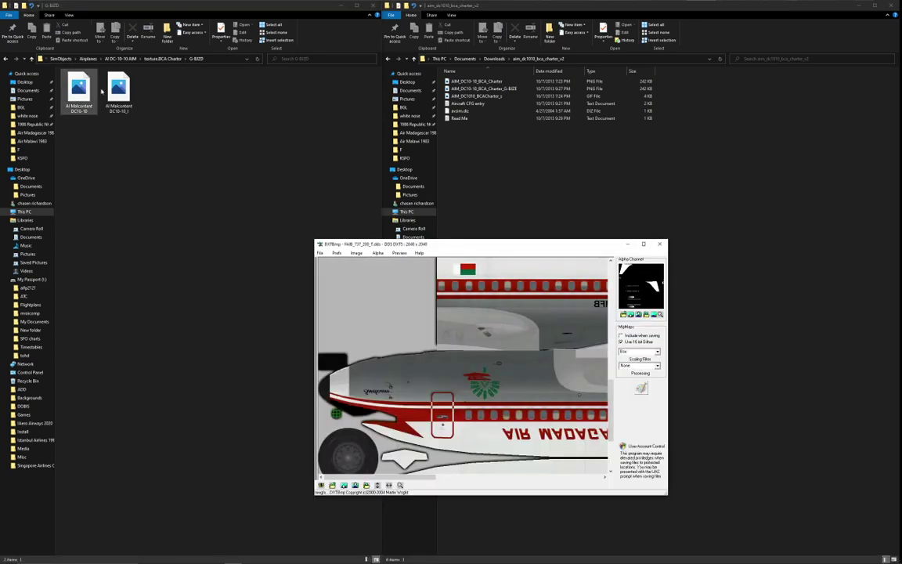
{"action": "left_click", "coordinate": [118, 90]}
{"action": "left_click_drag", "start_coordinate": [449, 269], "coordinate": [449, 270]}
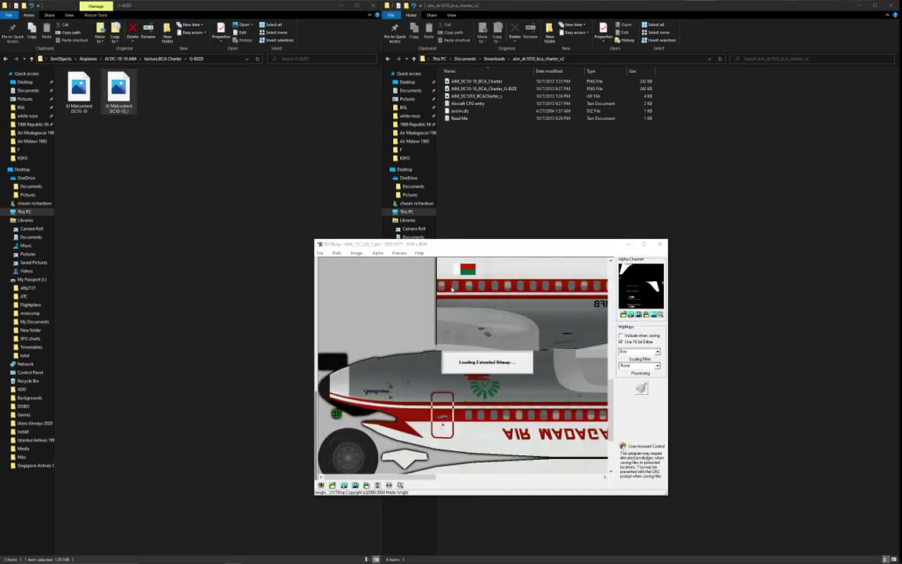
{"action": "left_click", "coordinate": [357, 252]}
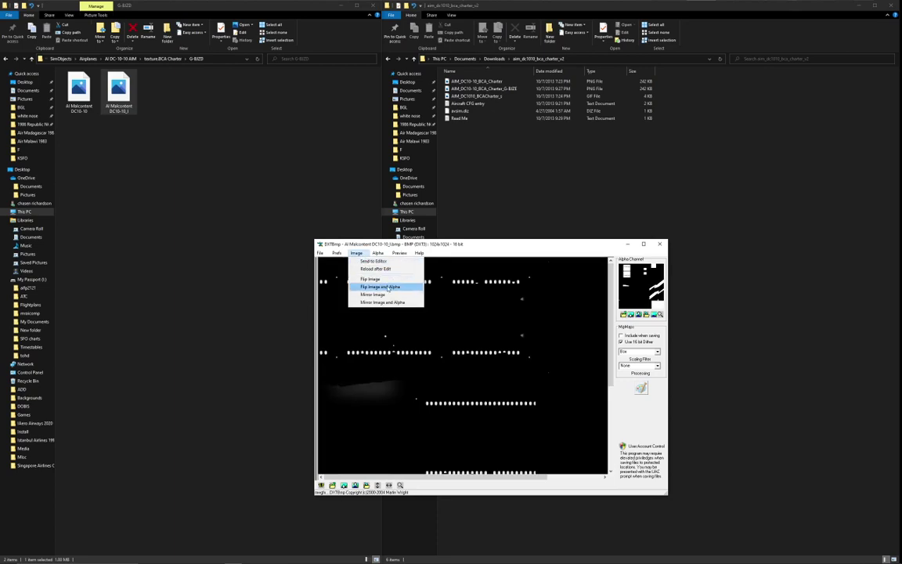
{"action": "left_click", "coordinate": [387, 288]}
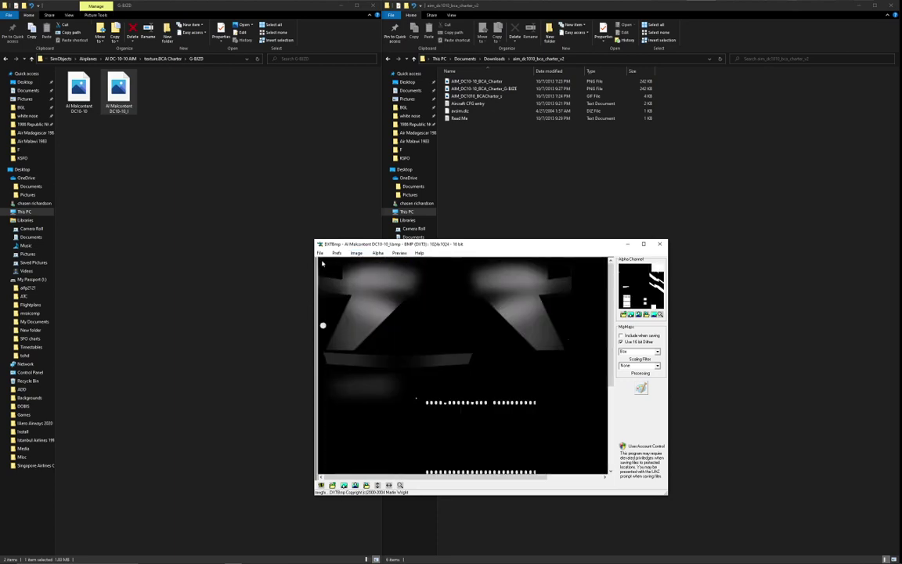
- Export the flipped texture as a DDS DXT5 image named AI Malcontent DC10-10_t in the G-BIZD folder
{"action": "left_click", "coordinate": [320, 253]}
{"action": "mouse_move", "coordinate": [343, 279]}
{"action": "left_click", "coordinate": [403, 277]}
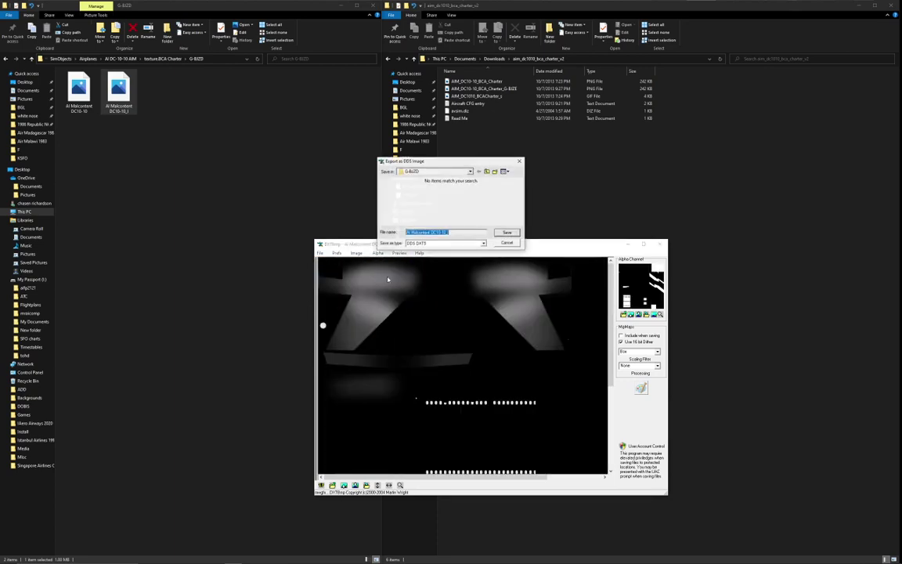
{"action": "left_click", "coordinate": [438, 243]}
{"action": "left_click", "coordinate": [435, 262]}
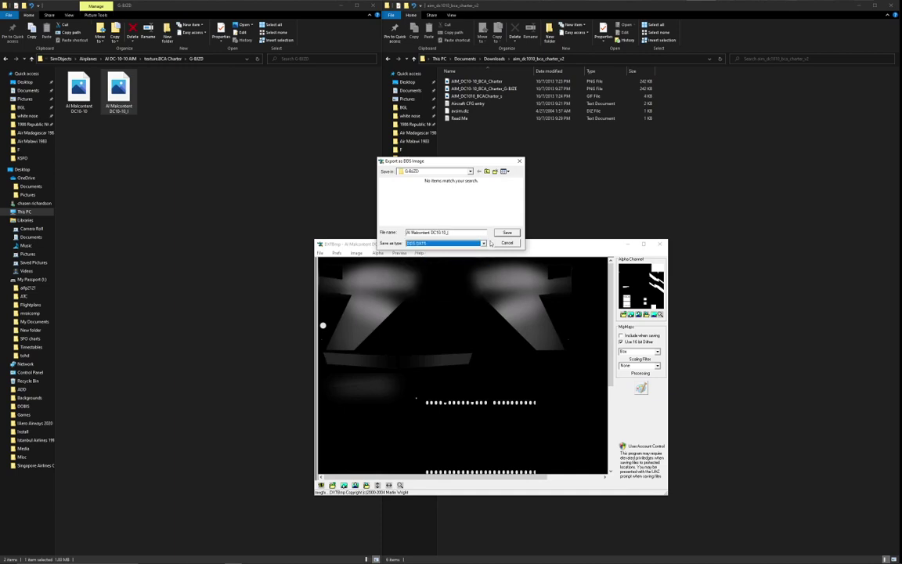
{"action": "left_click", "coordinate": [507, 233]}
- Delete the original AI Malcontent DC10-10_t bitmap from the G-BIZD folder
{"action": "left_click", "coordinate": [117, 90]}
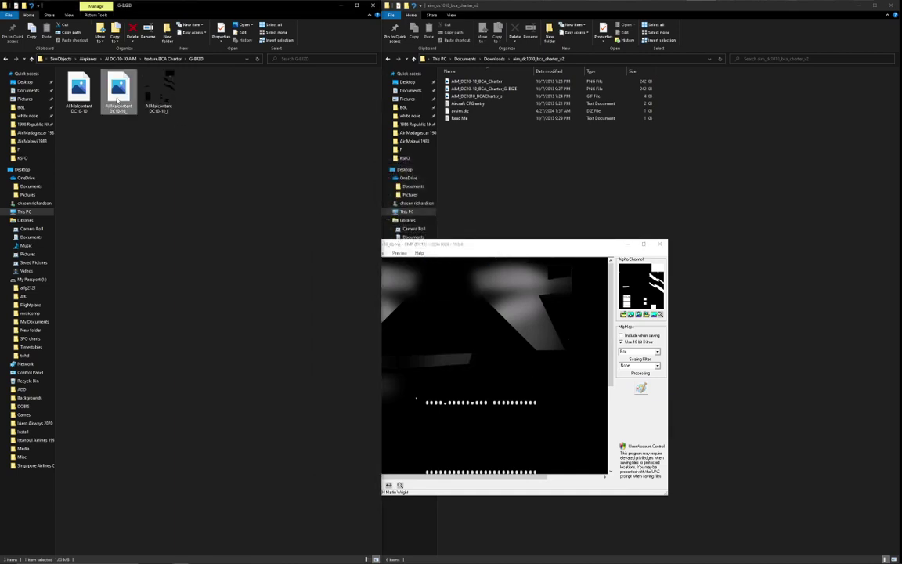
{"action": "right_click", "coordinate": [117, 97]}
{"action": "left_click", "coordinate": [164, 300]}
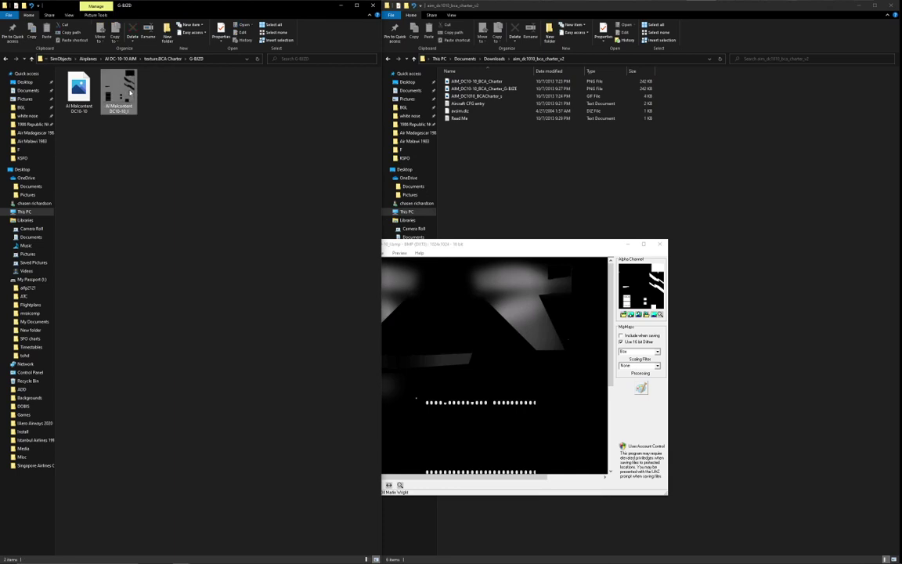
- Copy the AI Malcontent DC10-10_t DDS texture from the G-BIZD folder and open the G-BIZE folder
{"action": "right_click", "coordinate": [130, 91]}
{"action": "left_click", "coordinate": [154, 202]}
{"action": "key", "text": "alt+Up"}
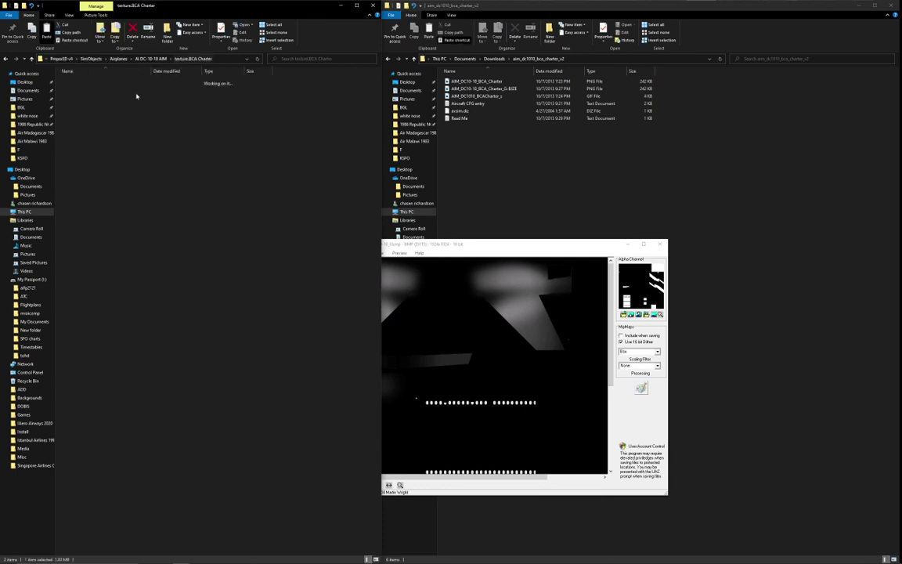
{"action": "double_click", "coordinate": [116, 93]}
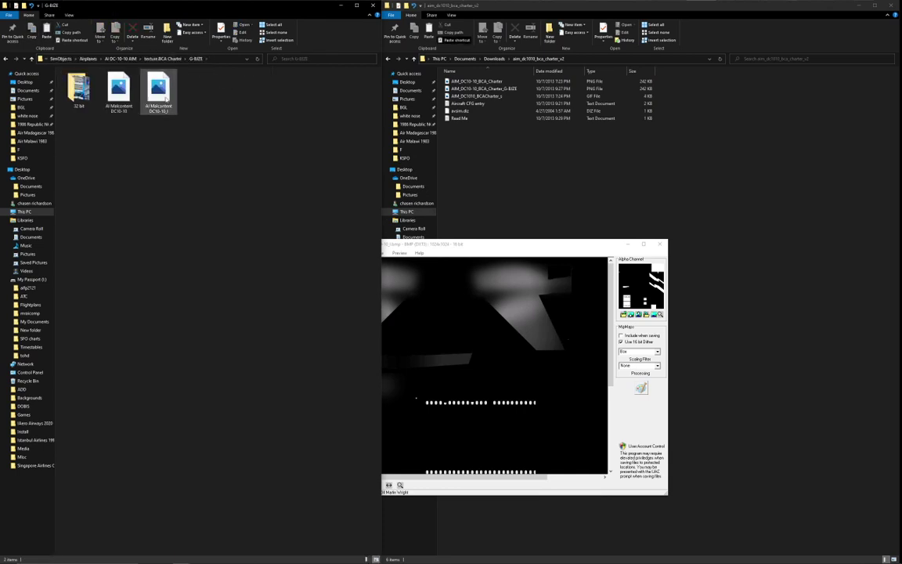
- Replace the 32 bit folder and original AI Malcontent DC10-10_t bitmap in G-BIZE with the copied DDS texture
{"action": "right_click", "coordinate": [79, 94]}
{"action": "left_click", "coordinate": [98, 286]}
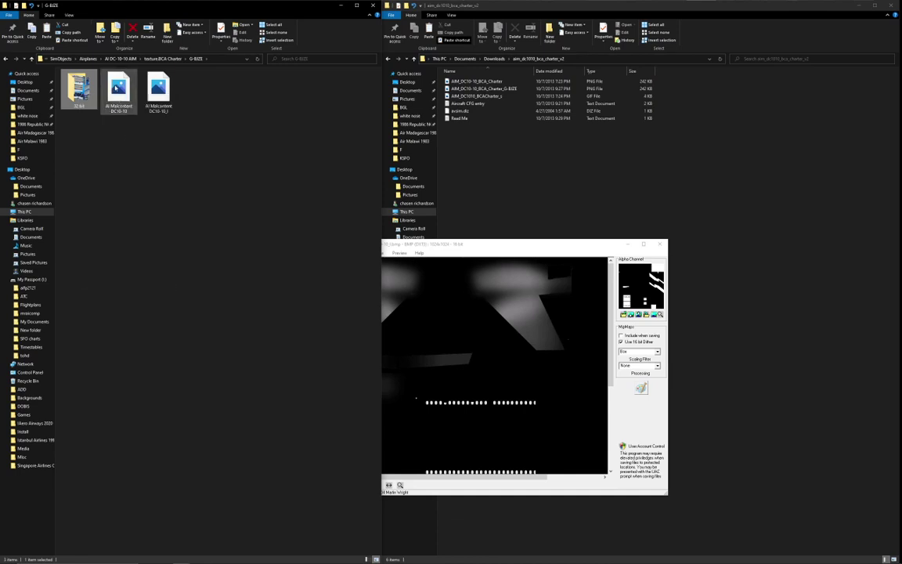
{"action": "right_click", "coordinate": [119, 88]}
{"action": "left_click", "coordinate": [143, 289]}
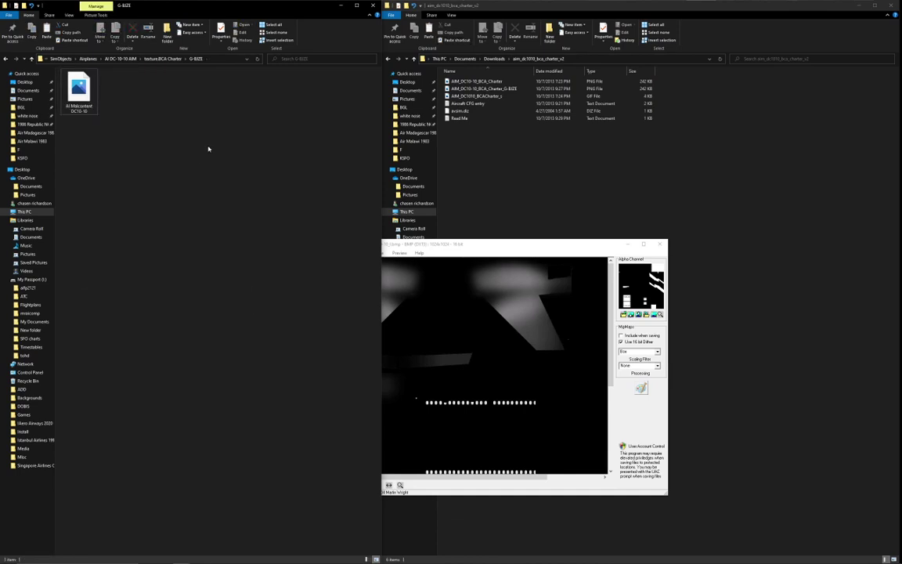
{"action": "right_click", "coordinate": [209, 147]}
{"action": "left_click", "coordinate": [240, 194]}
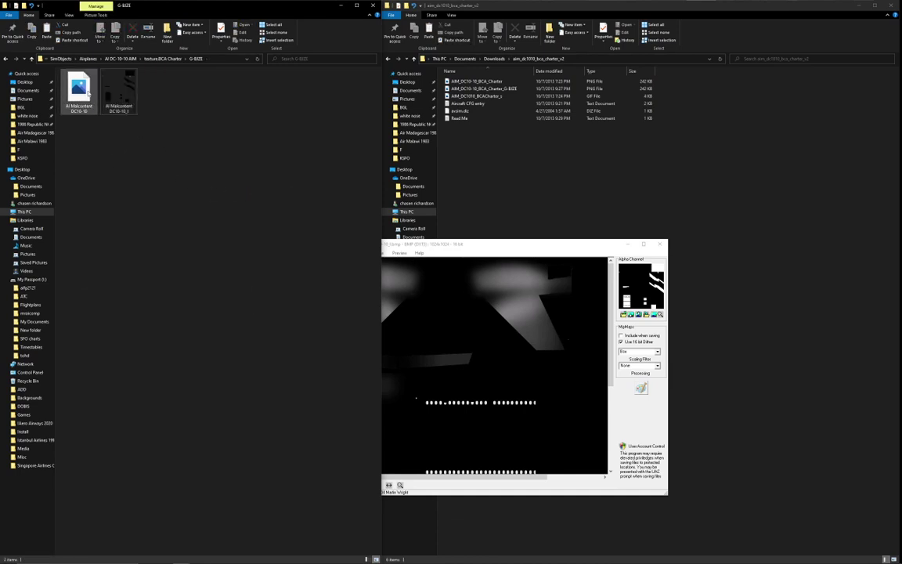
- Flip the G-BIZE texture AI Malcontent DC10-10 in DXTBmp and export it under the same name as DDS DXT5
{"action": "left_click_drag", "start_coordinate": [80, 92], "coordinate": [479, 319]}
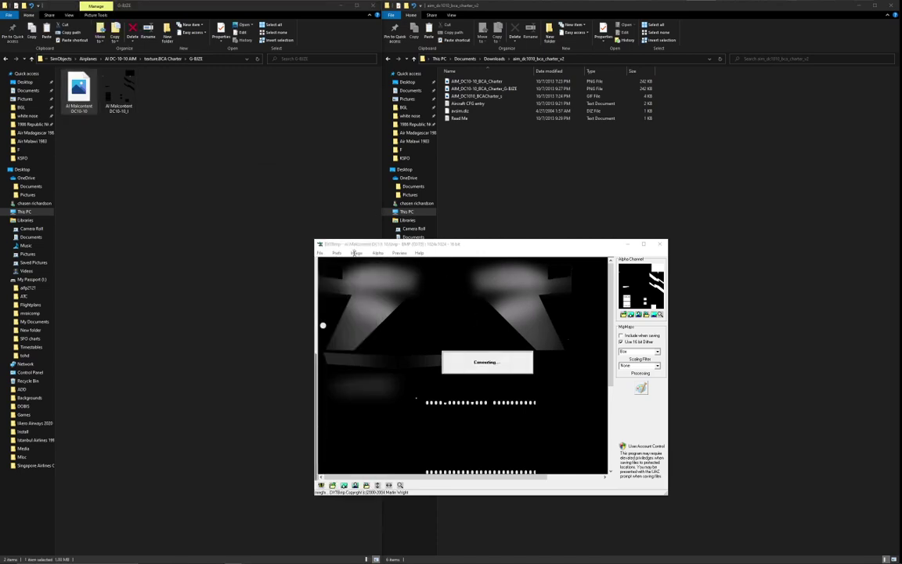
{"action": "left_click", "coordinate": [357, 252]}
{"action": "left_click", "coordinate": [384, 287]}
{"action": "left_click", "coordinate": [321, 253]}
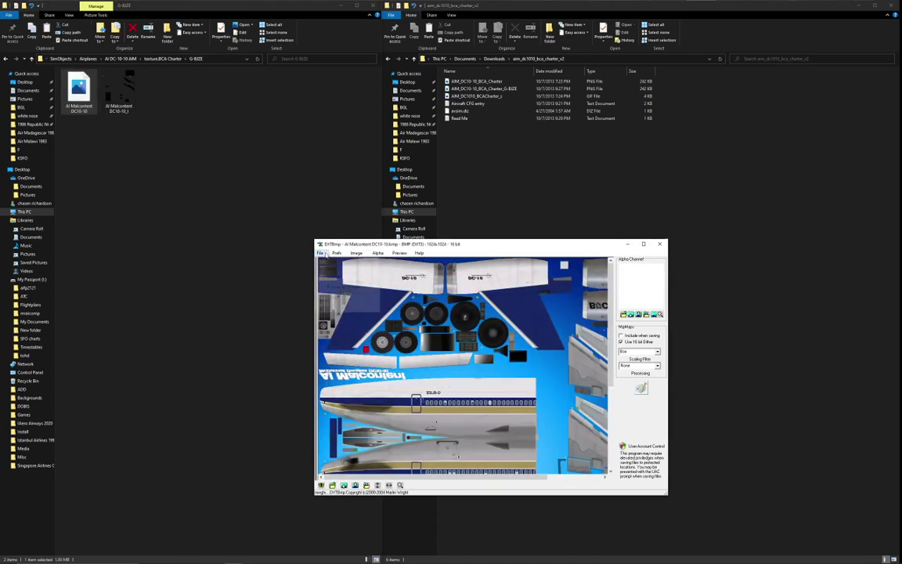
{"action": "mouse_move", "coordinate": [339, 277]}
{"action": "left_click", "coordinate": [404, 276]}
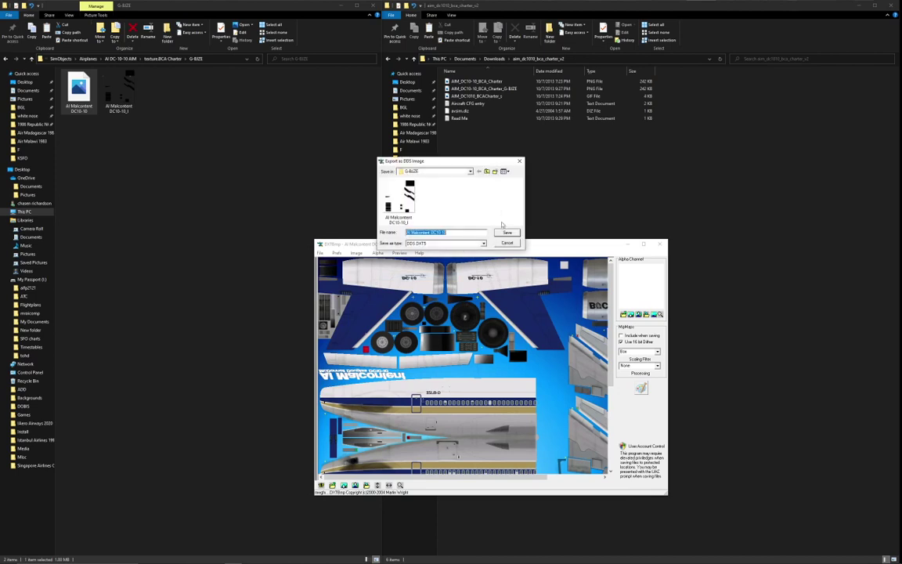
{"action": "left_click", "coordinate": [504, 232]}
- Delete the original AI Malcontent DC10-10 bitmap from the G-BIZE folder
{"action": "left_click", "coordinate": [87, 100]}
{"action": "right_click", "coordinate": [88, 92]}
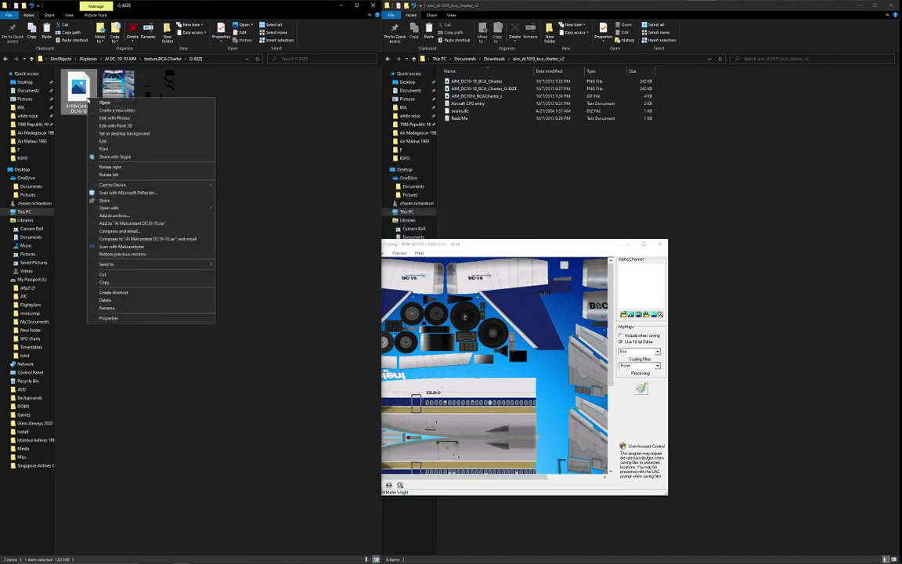
{"action": "left_click", "coordinate": [117, 273]}
- Flip AI Malcontent DC10-10 from the G-BIZD folder in DXTBmp and export it there as a DDS DXT5 image
{"action": "left_click", "coordinate": [163, 59]}
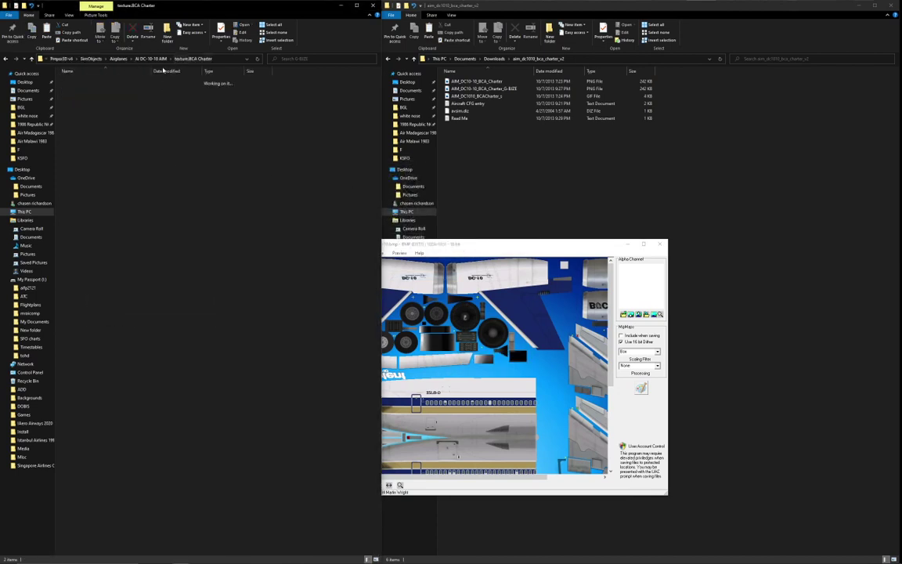
{"action": "double_click", "coordinate": [85, 81]}
{"action": "left_click_drag", "start_coordinate": [87, 102], "coordinate": [516, 292]}
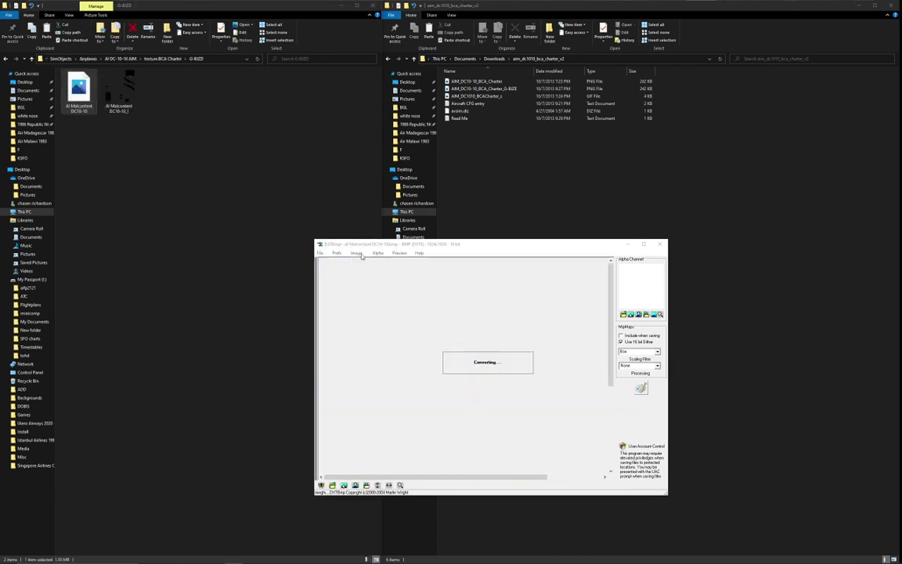
{"action": "left_click", "coordinate": [357, 252]}
{"action": "left_click", "coordinate": [378, 288]}
{"action": "left_click", "coordinate": [320, 252]}
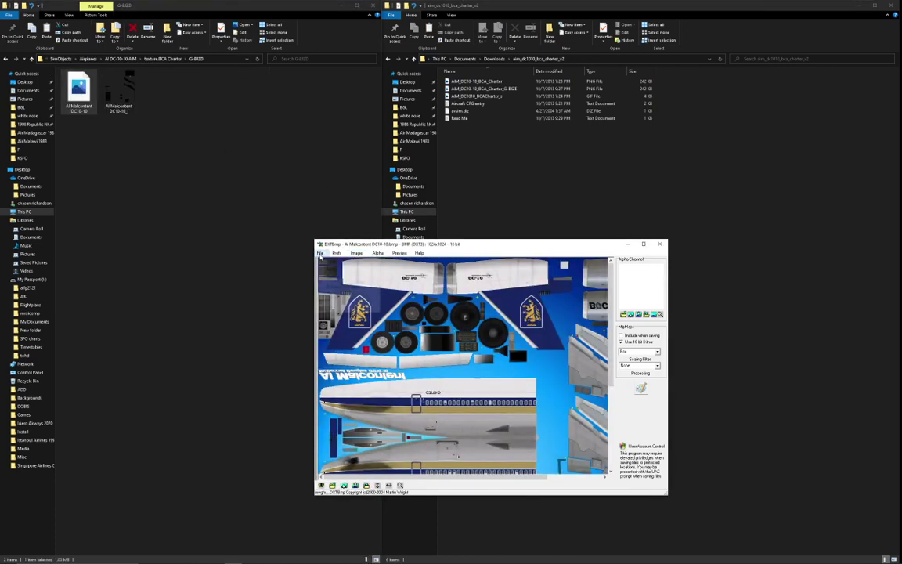
{"action": "mouse_move", "coordinate": [340, 277]}
{"action": "left_click", "coordinate": [398, 277]}
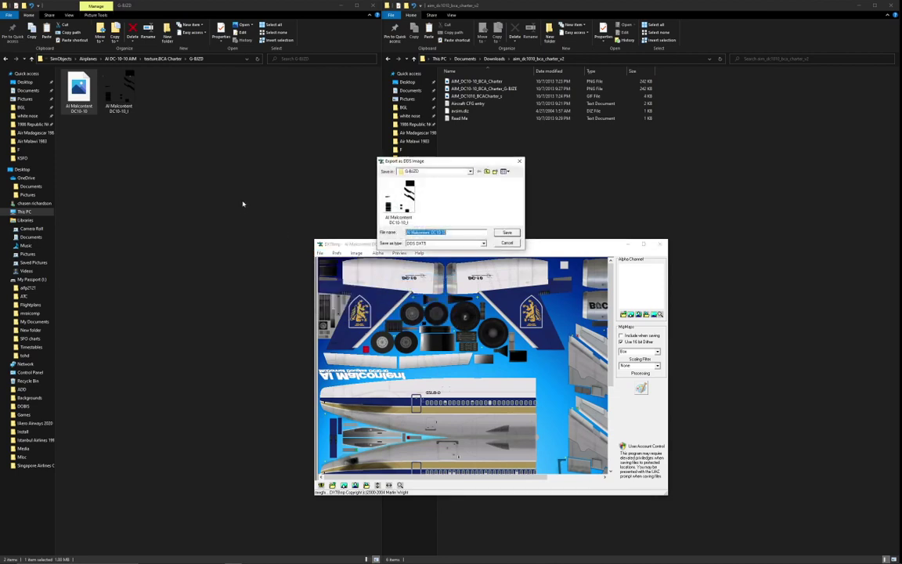
{"action": "left_click", "coordinate": [507, 232]}
- Delete the original AI Malcontent DC10-10 bitmap from the G-BIZD folder
{"action": "left_click", "coordinate": [67, 95]}
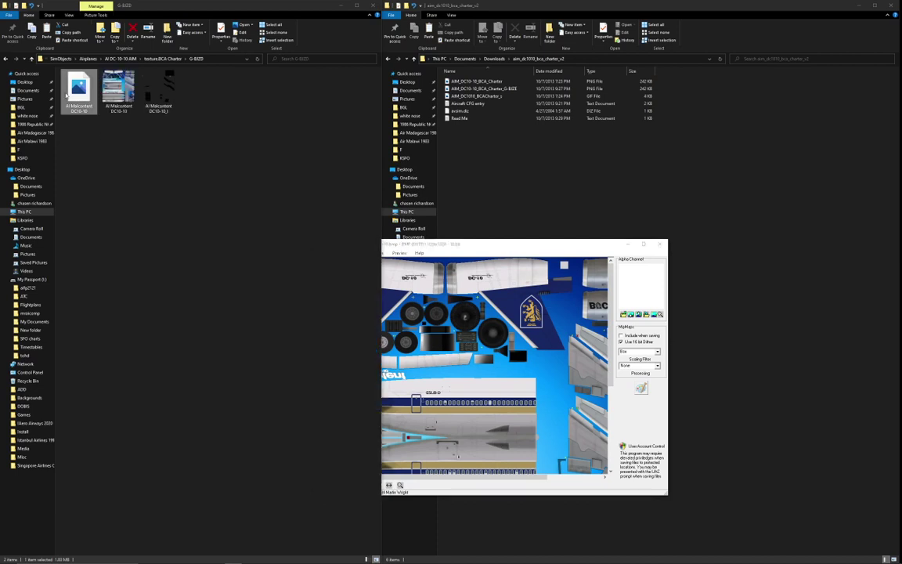
{"action": "right_click", "coordinate": [67, 95]}
{"action": "left_click", "coordinate": [98, 262]}
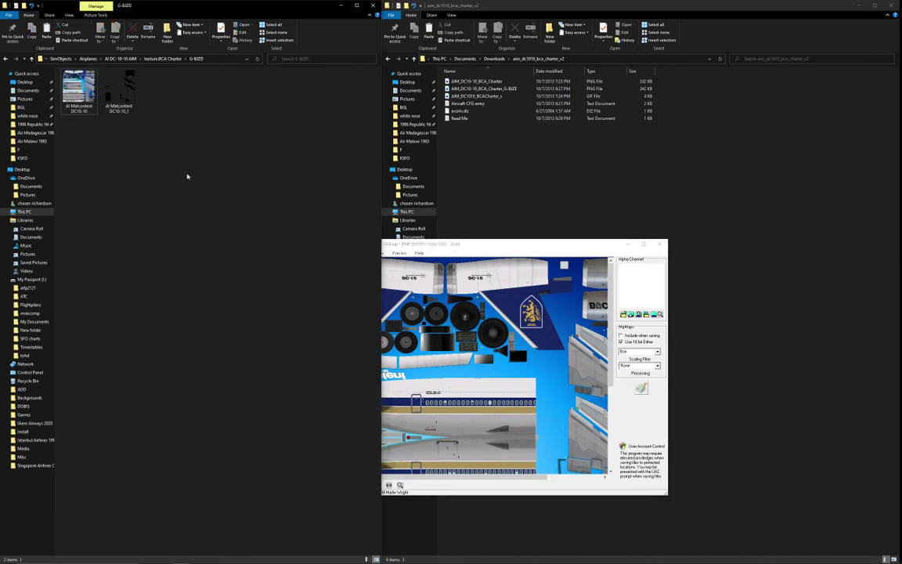
- Return to the AI DC-10-10 AIM folder and open the downloaded Aircraft CFG entry text file
{"action": "left_click", "coordinate": [161, 59]}
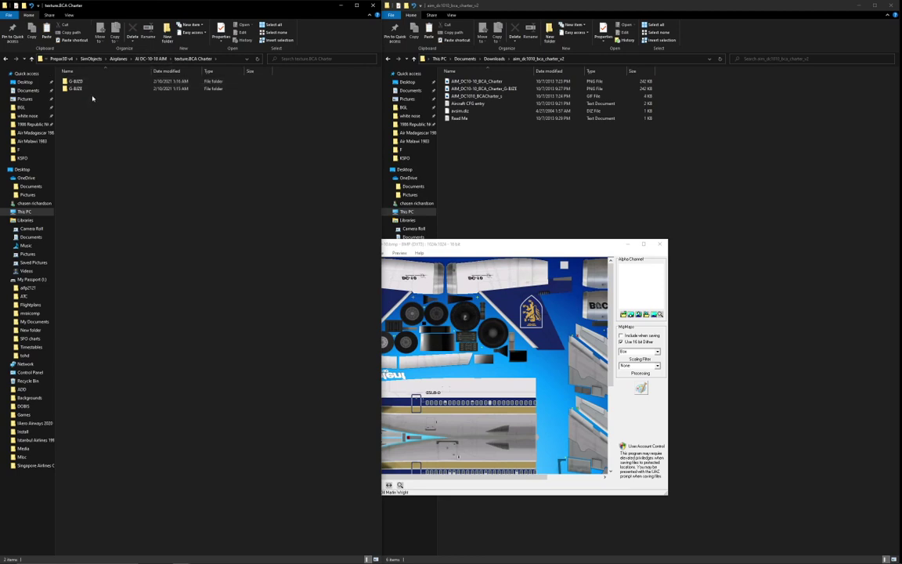
{"action": "left_click", "coordinate": [153, 59]}
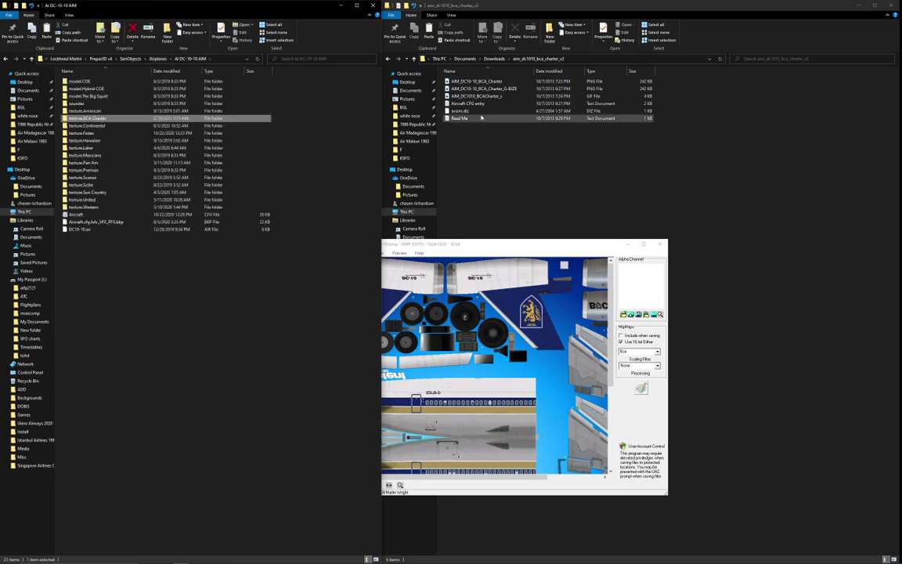
{"action": "double_click", "coordinate": [478, 103]}
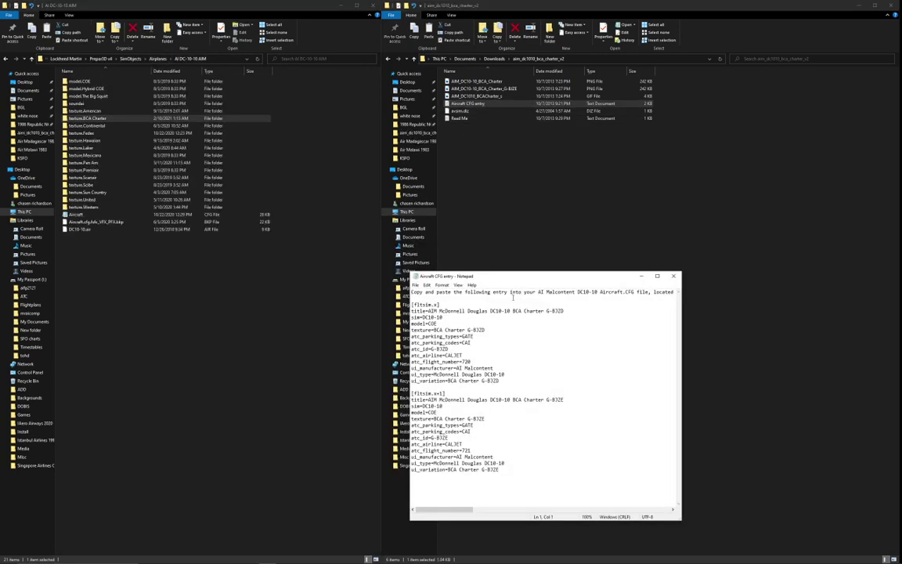
- Copy both BCA Charter fltsim entries from the Aircraft CFG entry file
{"action": "left_click", "coordinate": [454, 323]}
{"action": "left_click_drag", "start_coordinate": [501, 469], "coordinate": [411, 304]}
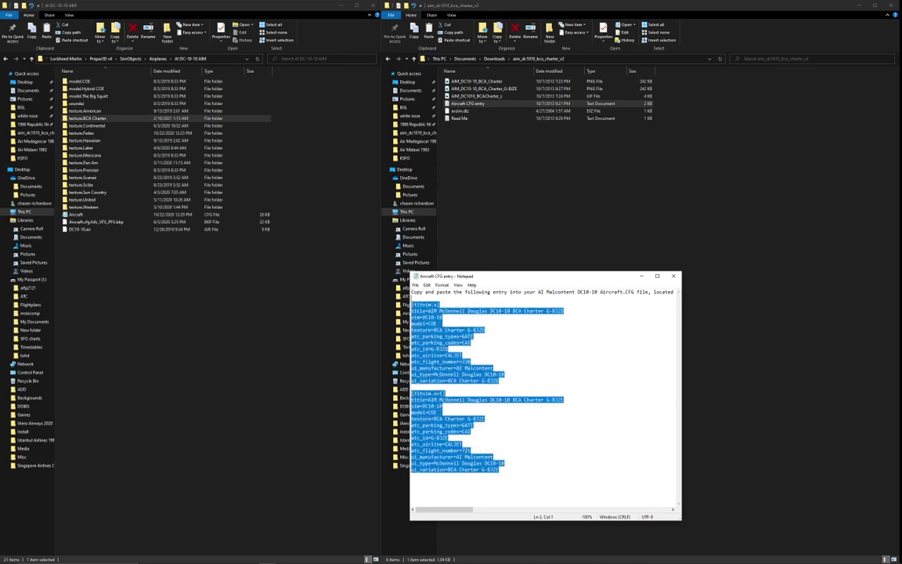
{"action": "right_click", "coordinate": [428, 329]}
{"action": "left_click", "coordinate": [443, 357]}
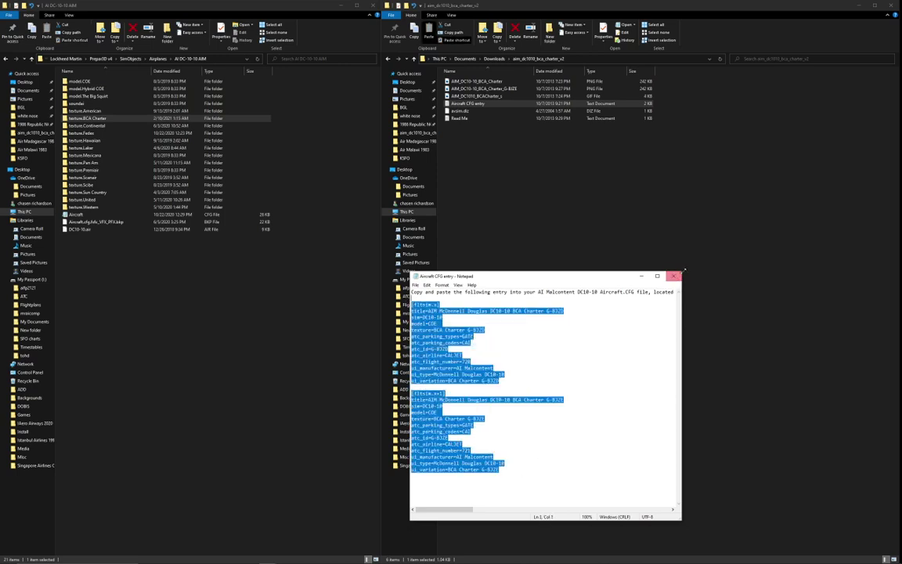
- Copy only the [fltsim.x] entry for BCA Charter G-BJZD and close the Aircraft CFG entry file
{"action": "left_click", "coordinate": [567, 323]}
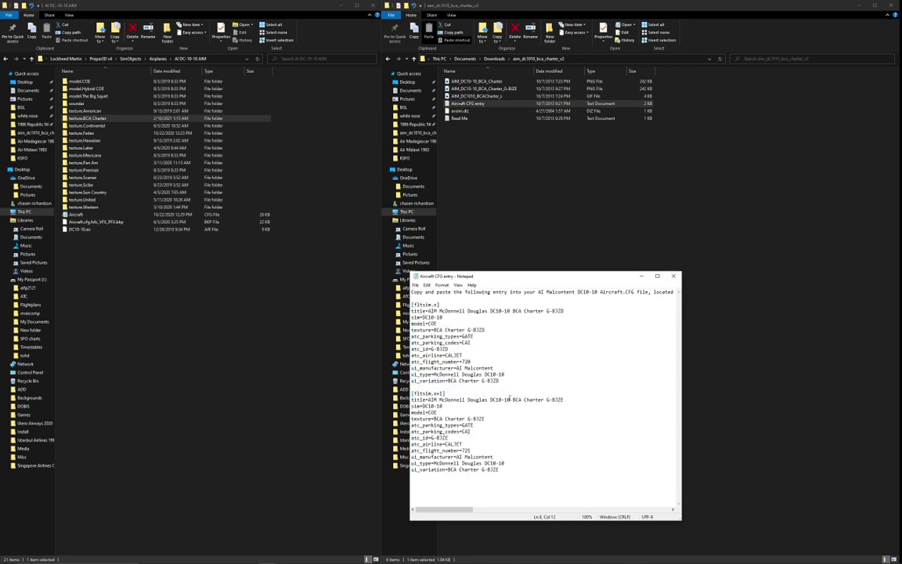
{"action": "left_click_drag", "start_coordinate": [504, 381], "coordinate": [411, 305]}
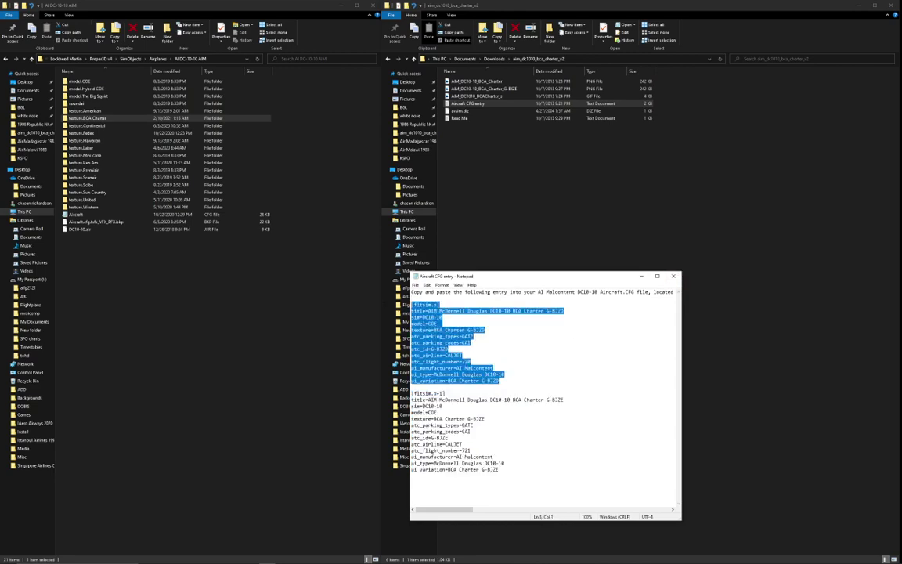
{"action": "left_click", "coordinate": [672, 277]}
- Open the Aircraft CFG file in AI DC-10-10 AIM and paste the copied entry between [fltsim.32] and [General]
{"action": "double_click", "coordinate": [77, 213]}
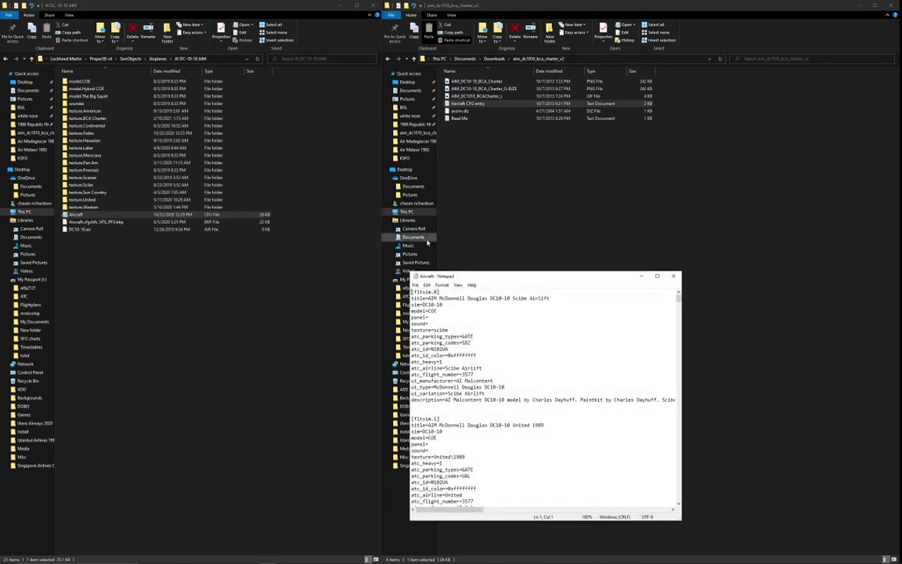
{"action": "left_click_drag", "start_coordinate": [678, 295], "coordinate": [690, 417]}
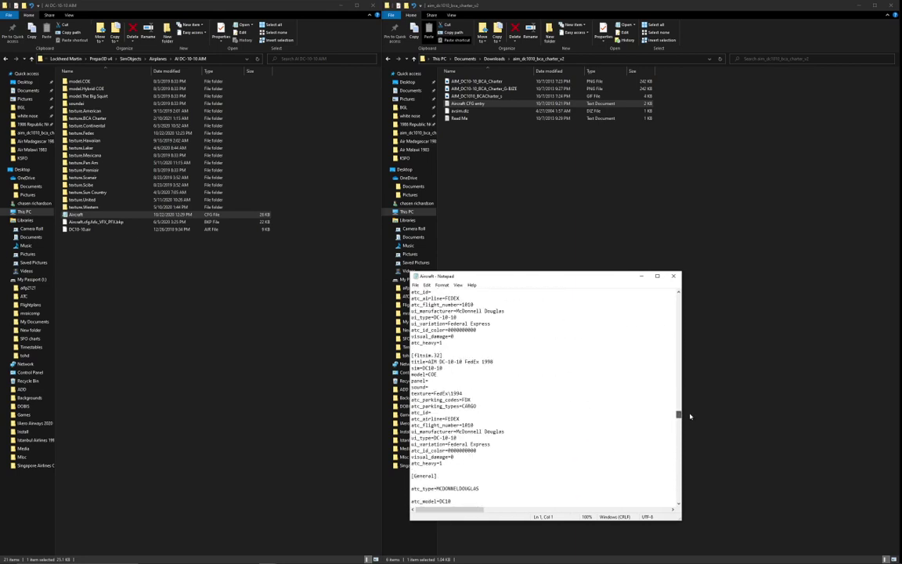
{"action": "scroll", "coordinate": [550, 397], "scroll_direction": "down", "scroll_amount": 5}
{"action": "left_click", "coordinate": [467, 358]}
{"action": "key", "text": "ctrl+v"}
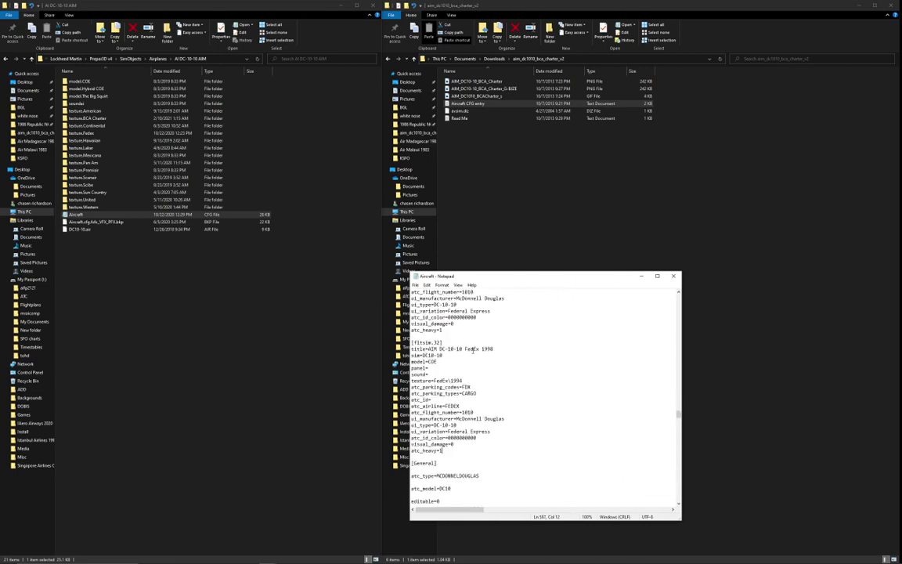
- Number the pasted entry fltsim.33 and set its texture to BCA Charter\G-BJZD, checking the subfolders of texture.BCA Charter
{"action": "scroll", "coordinate": [467, 358], "scroll_direction": "up", "scroll_amount": 3}
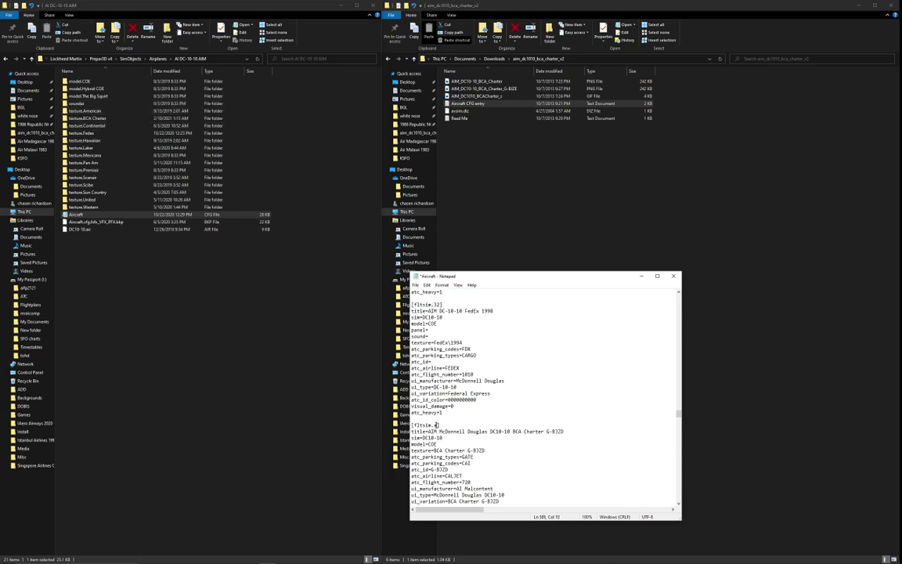
{"action": "type", "text": "33"}
{"action": "scroll", "coordinate": [557, 427], "scroll_direction": "down", "scroll_amount": 3}
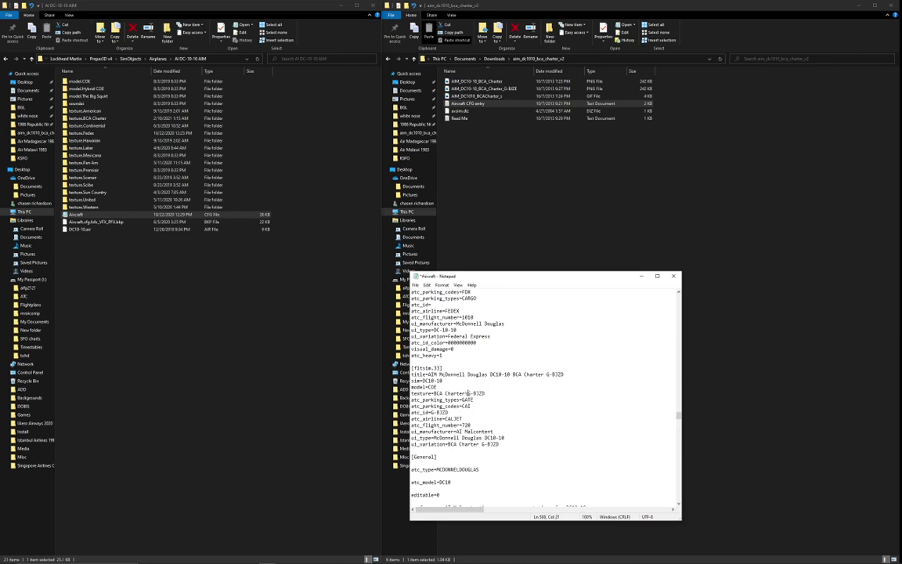
{"action": "left_click", "coordinate": [84, 119]}
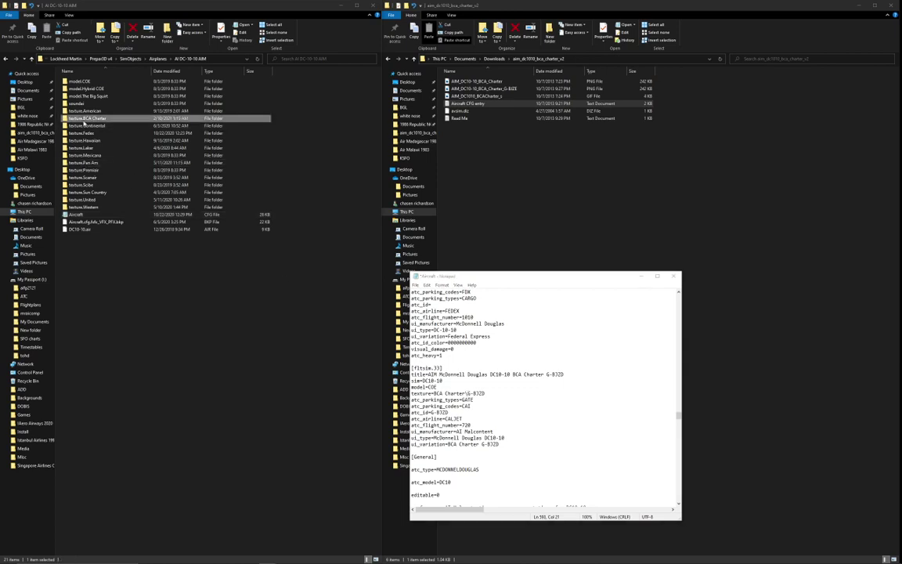
{"action": "double_click", "coordinate": [84, 121]}
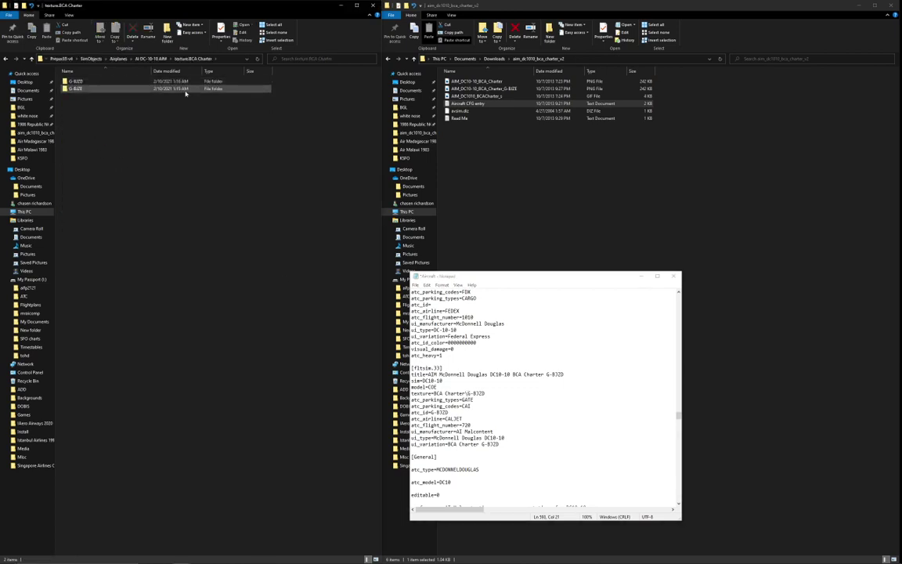
{"action": "left_click", "coordinate": [488, 395]}
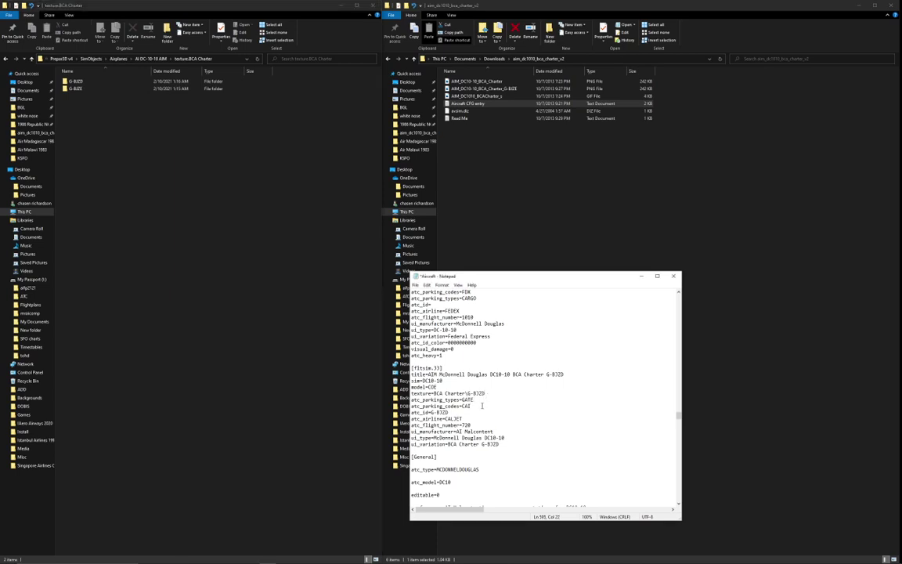
- Duplicate the whole [fltsim.33] entry directly below itself, separated by a blank line
{"action": "left_click", "coordinate": [520, 444]}
{"action": "left_click_drag", "start_coordinate": [499, 444], "coordinate": [411, 367]}
{"action": "left_click", "coordinate": [507, 444]}
{"action": "key", "text": "Return"}
{"action": "key", "text": "Return"}
{"action": "key", "text": "ctrl+v"}
- Renumber the duplicate fltsim.34, change its title ending to G-BJZE and texture to BCA Charter\G-BJZE, and save the file
{"action": "left_click", "coordinate": [439, 425]}
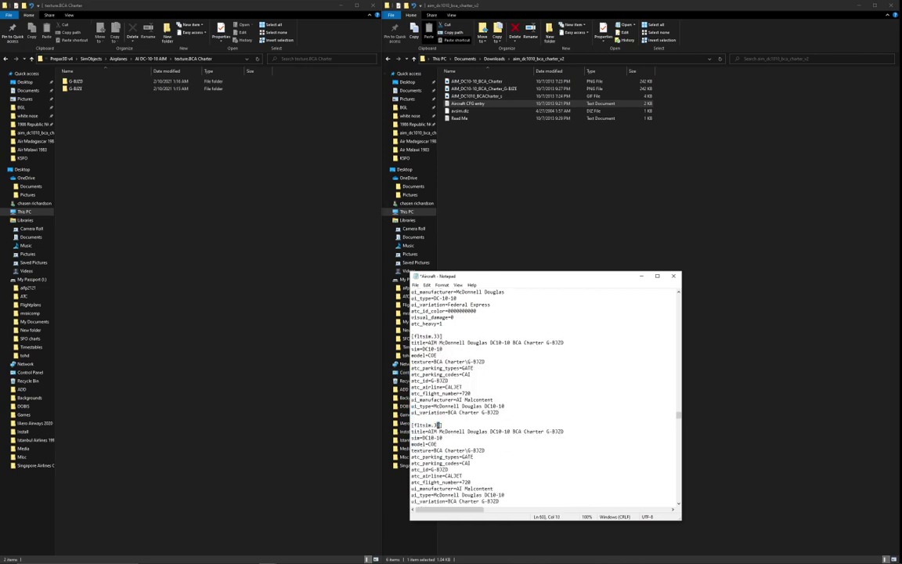
{"action": "key", "text": "BackSpace"}
{"action": "type", "text": "4"}
{"action": "left_click", "coordinate": [576, 431]}
{"action": "key", "text": "BackSpace"}
{"action": "type", "text": "E"}
{"action": "scroll", "coordinate": [505, 438], "scroll_direction": "down", "scroll_amount": 2}
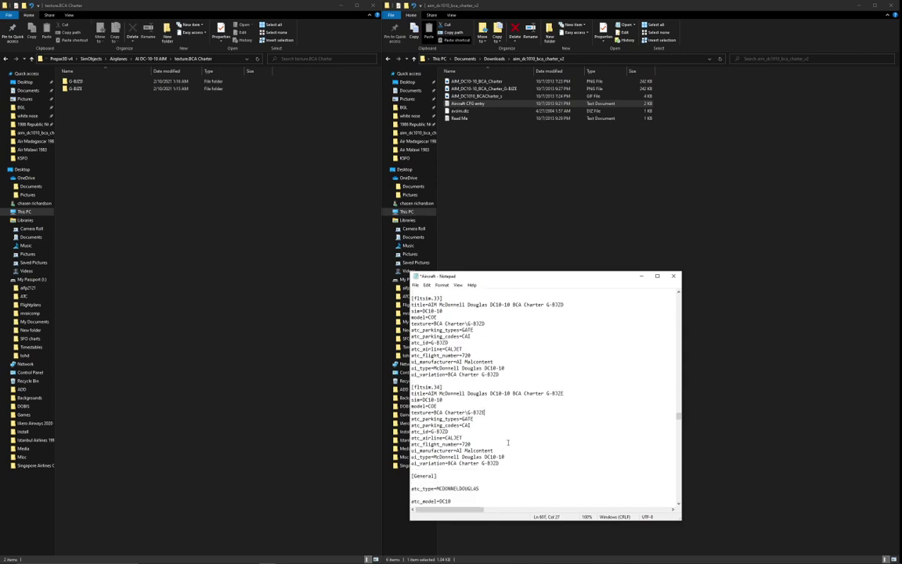
{"action": "key", "text": "ctrl+s"}
- Select the title value of the [fltsim.33] entry
{"action": "left_click_drag", "start_coordinate": [564, 304], "coordinate": [417, 305]}
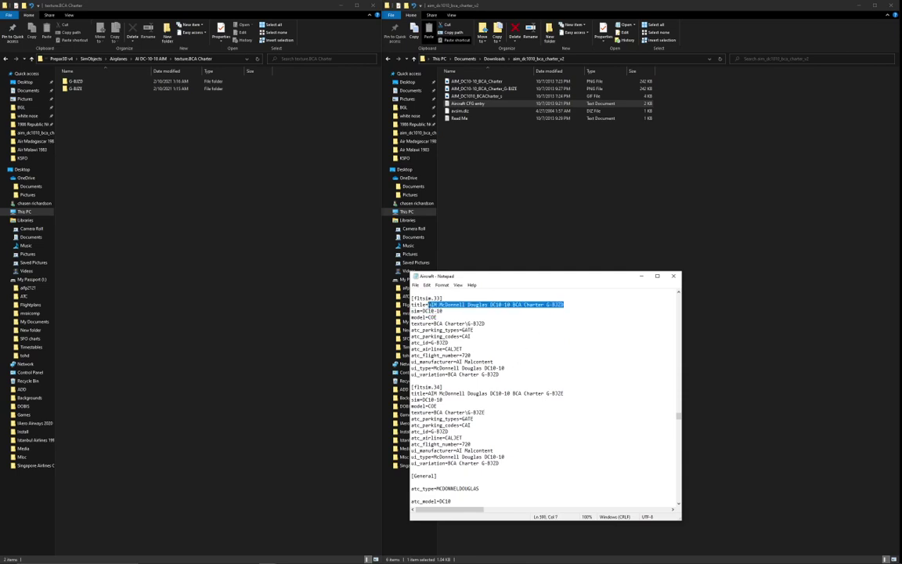